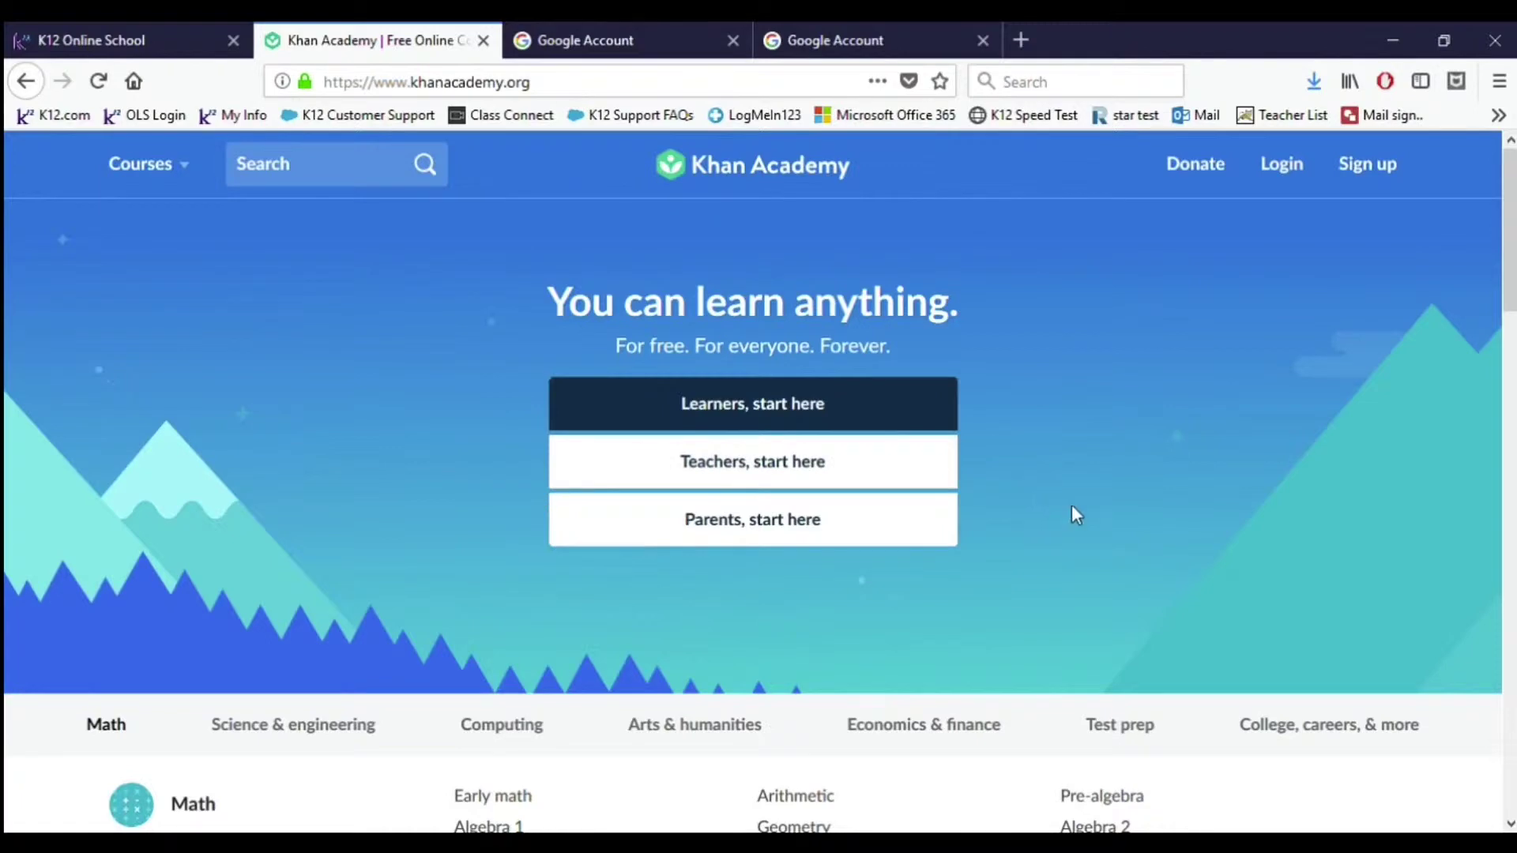
# Step: Request Khan Academy's Sign up page from the home page header
pyautogui.click(1375, 175)
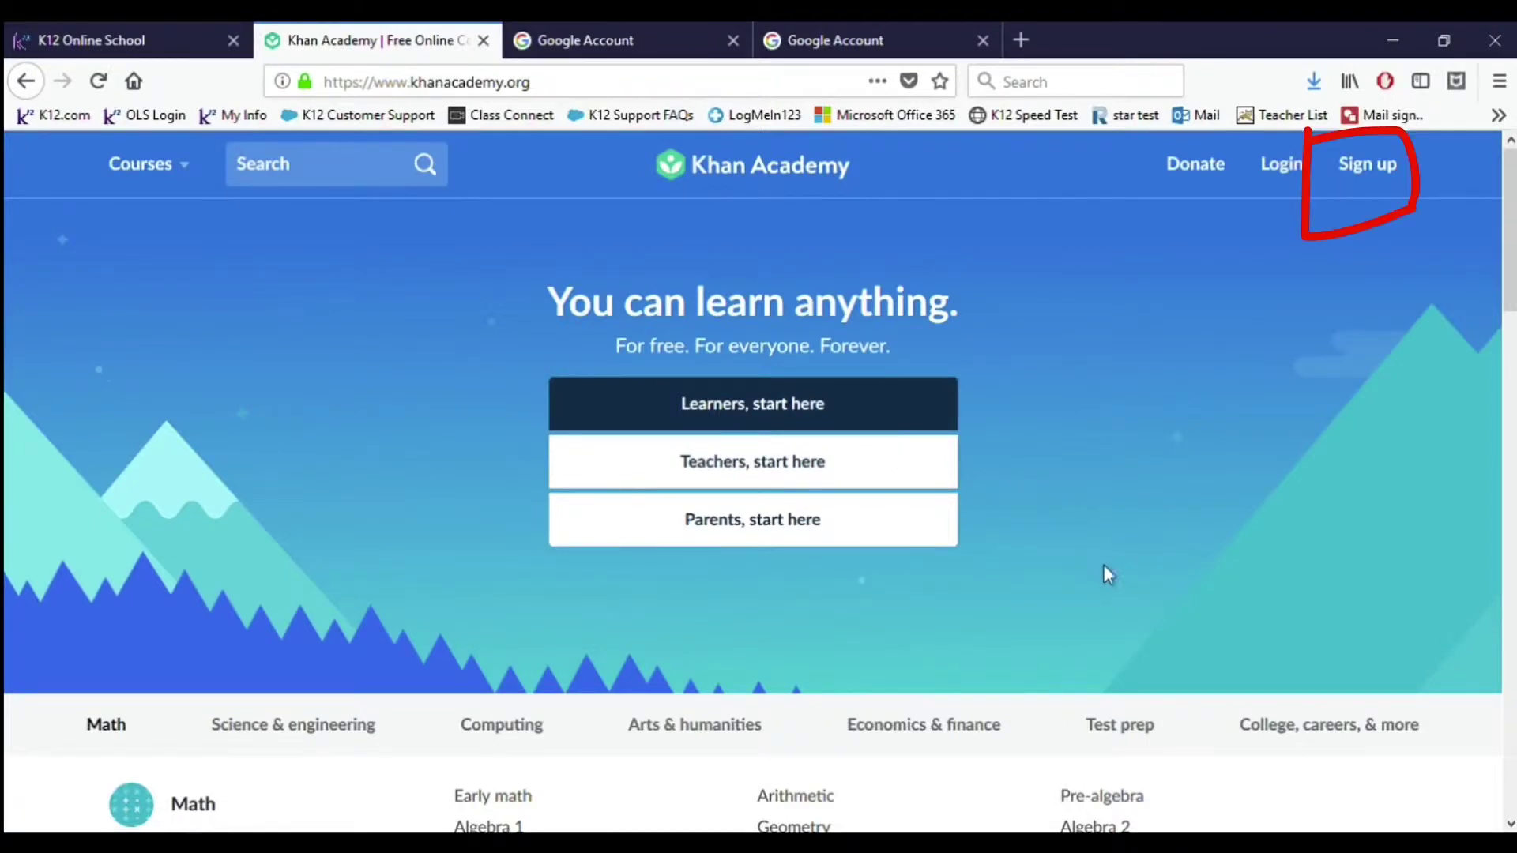
pyautogui.click(1378, 178)
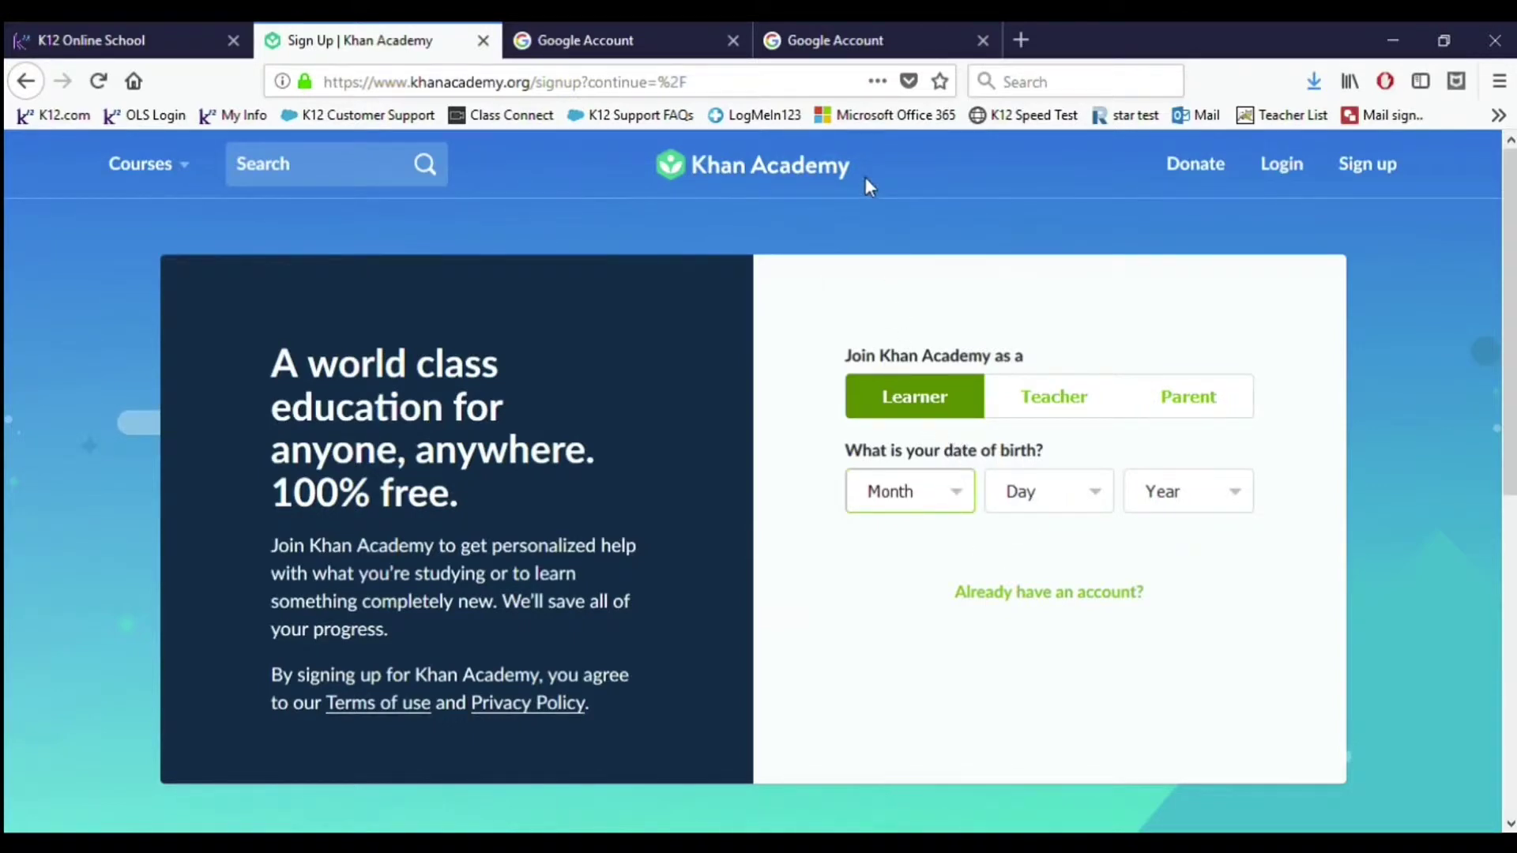
pyautogui.press('Down')
pyautogui.press('Tab')
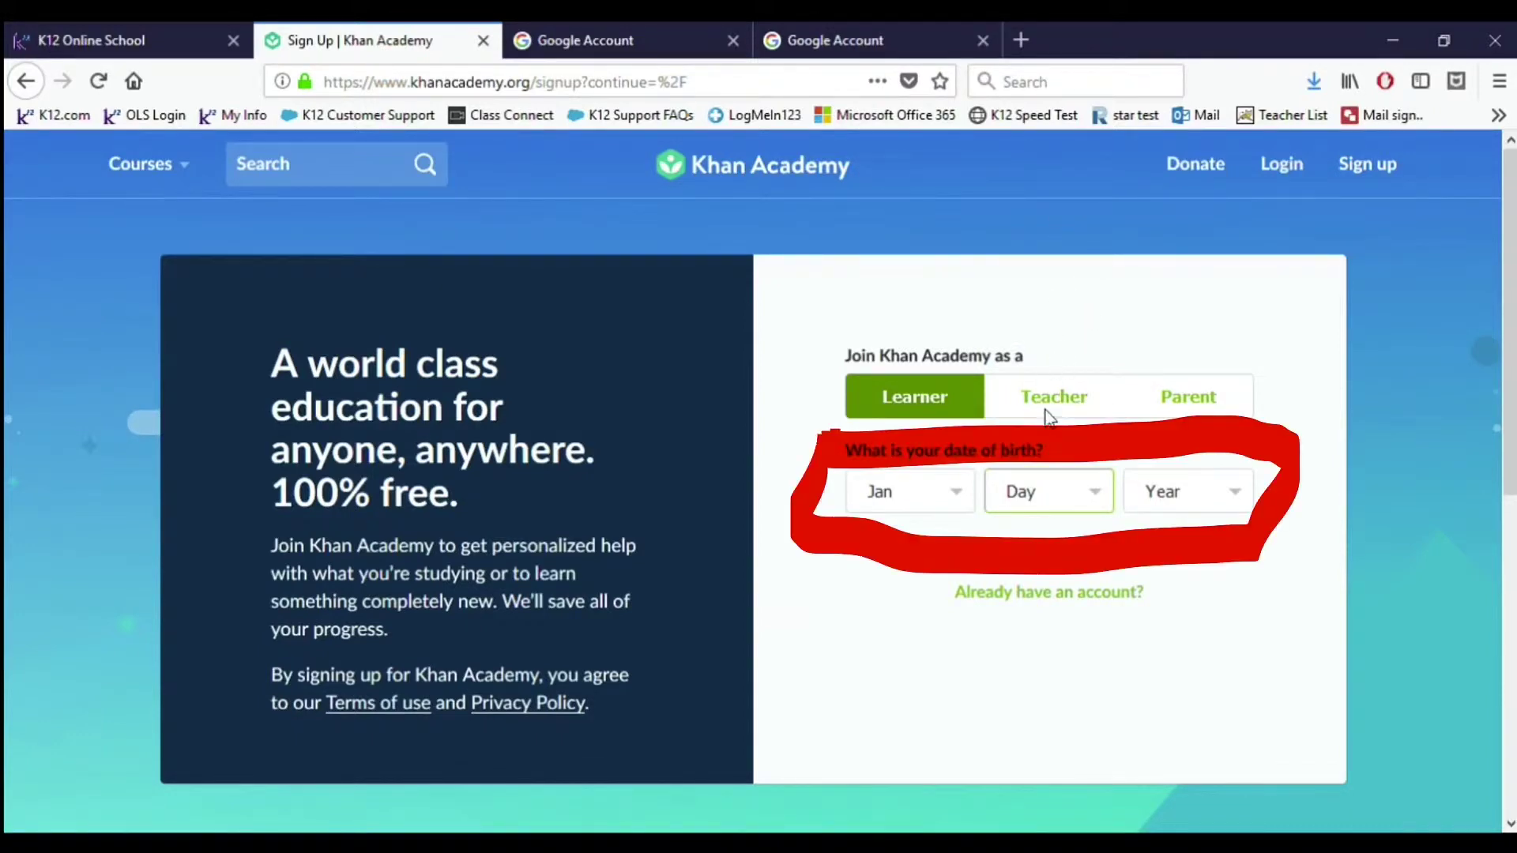
pyautogui.write('28')
pyautogui.press('Tab')
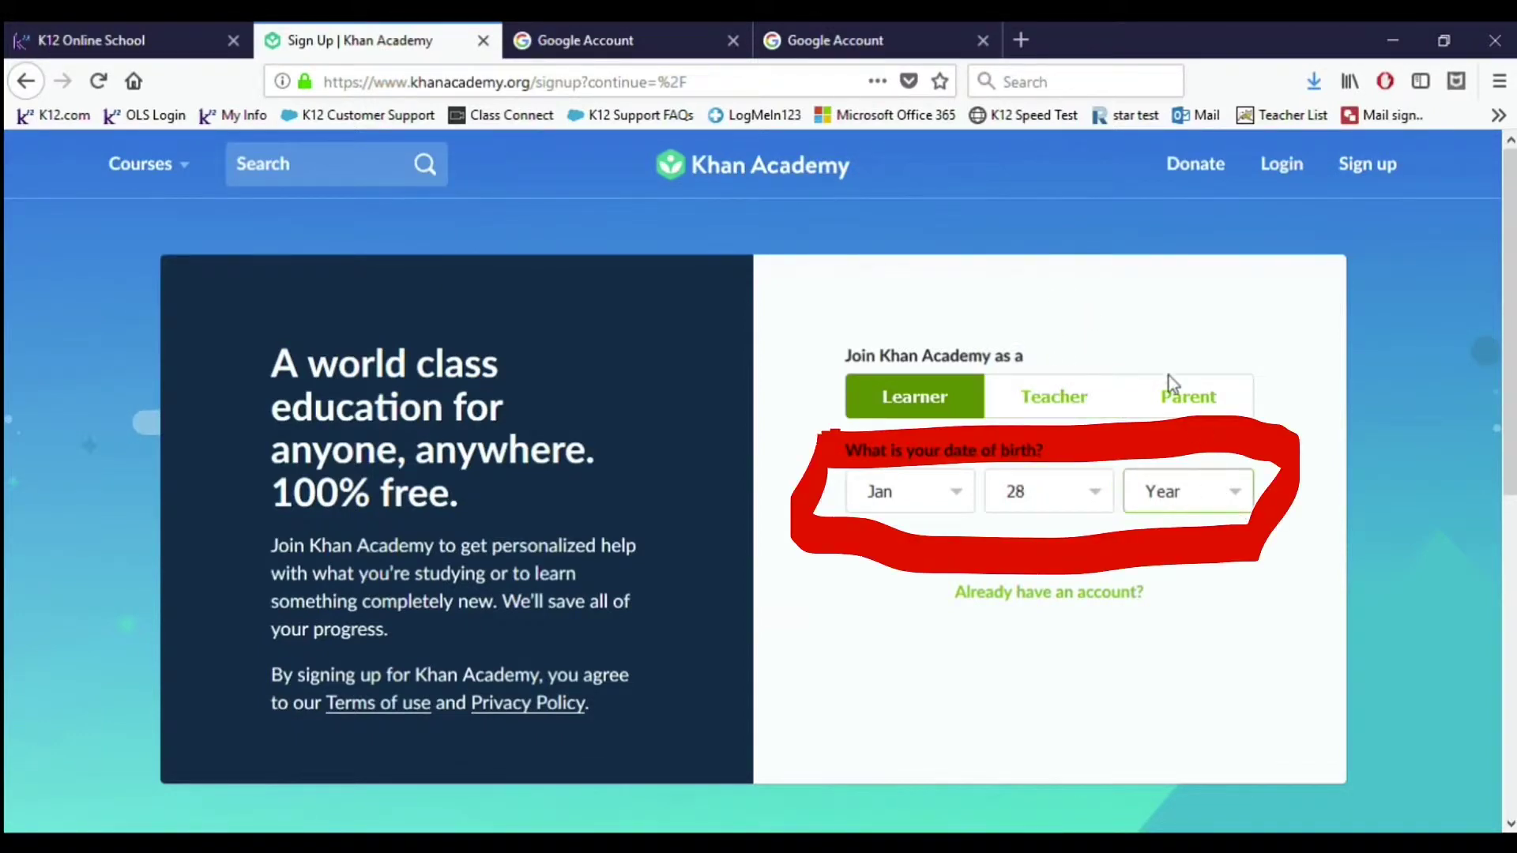
pyautogui.write('2005')
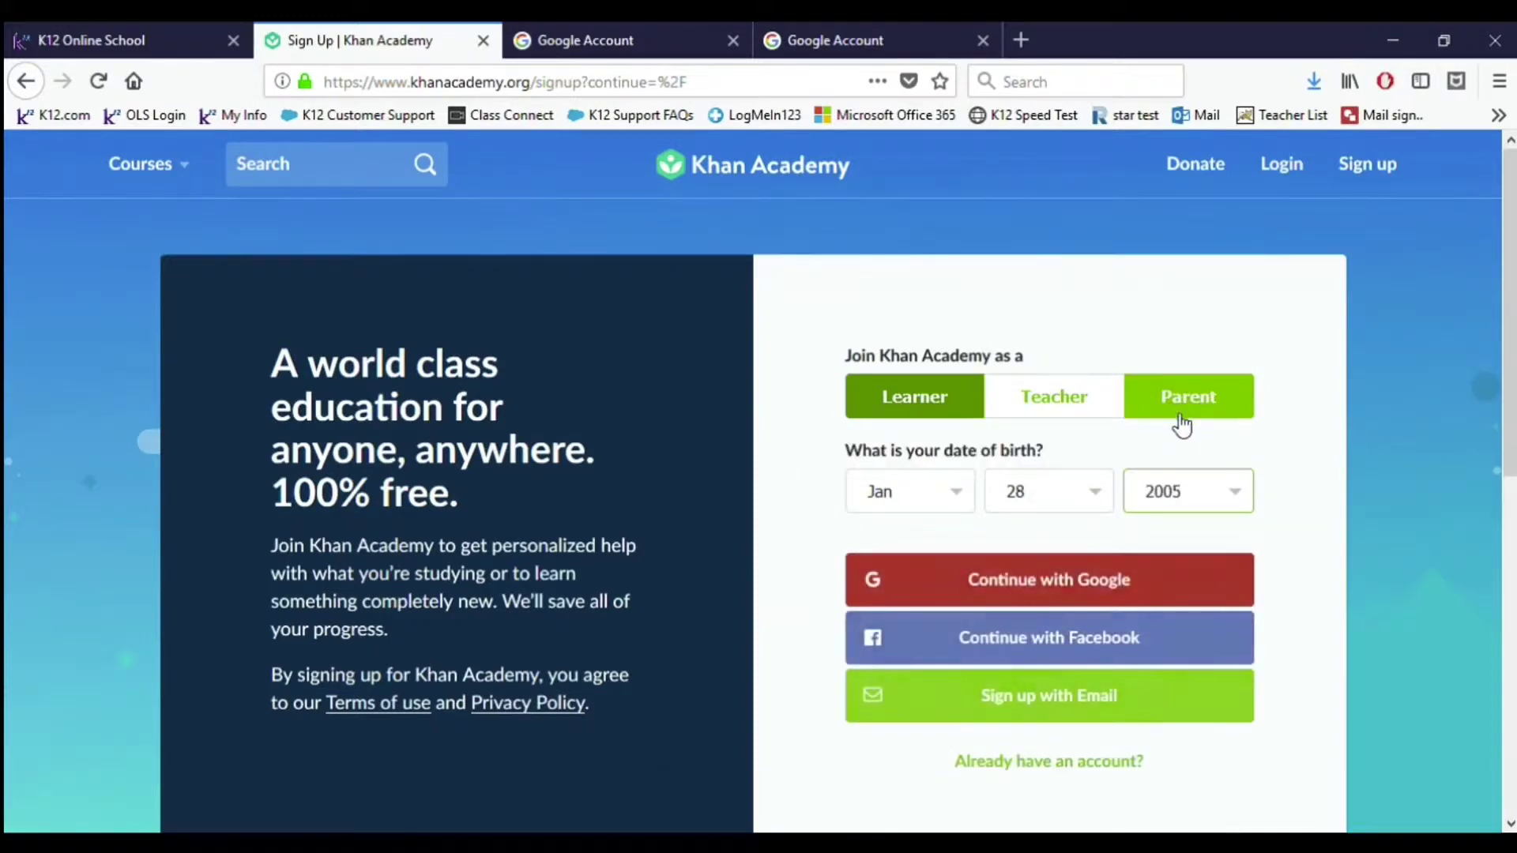
pyautogui.scroll(-3, 1329, 482)
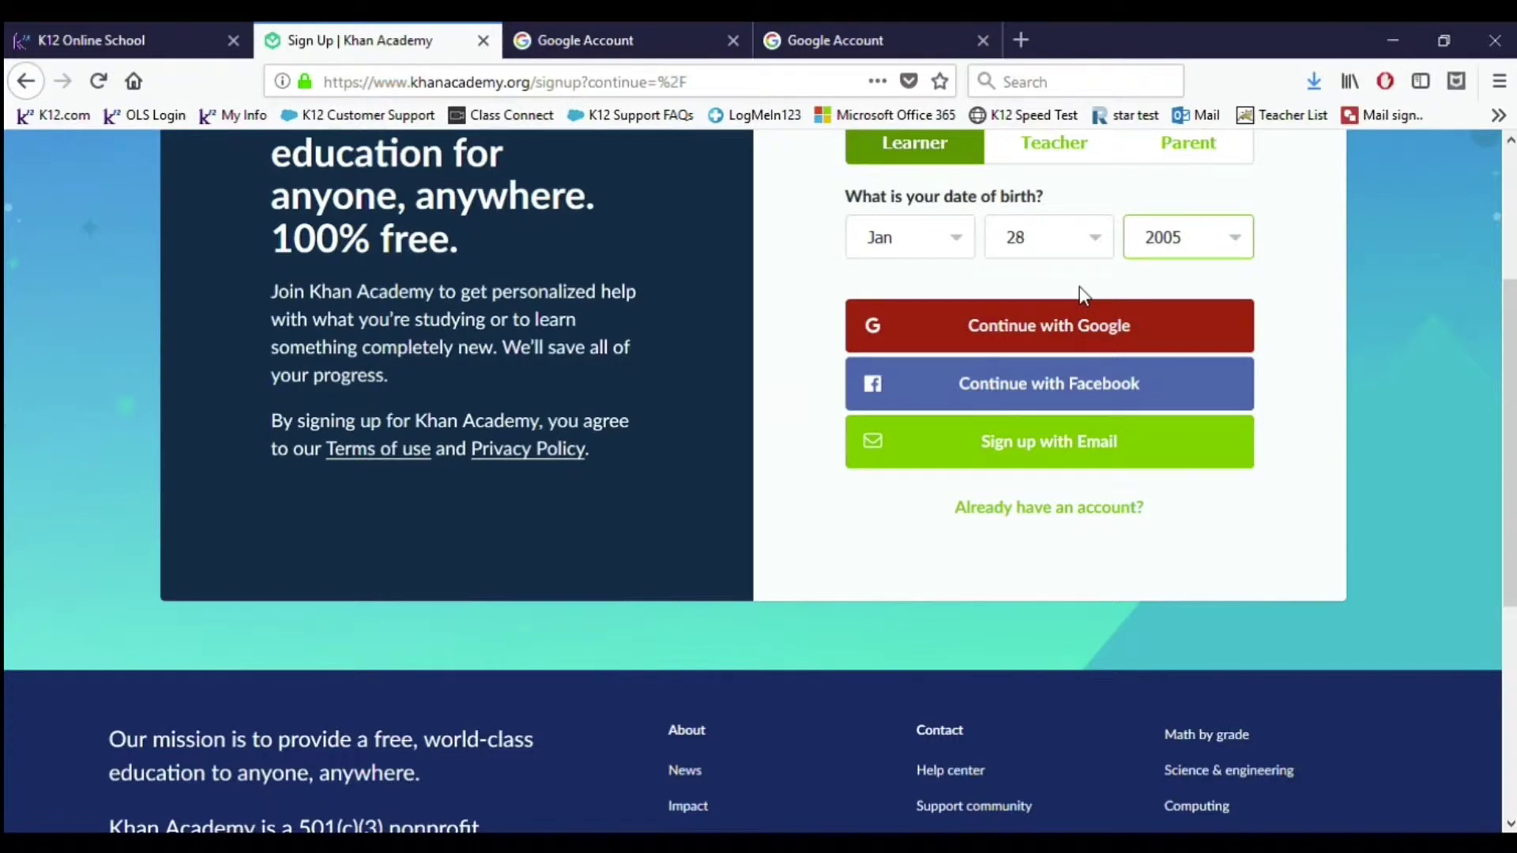
# Step: Choose email sign-up and enter the learner's e-mail address
pyautogui.click(1091, 443)
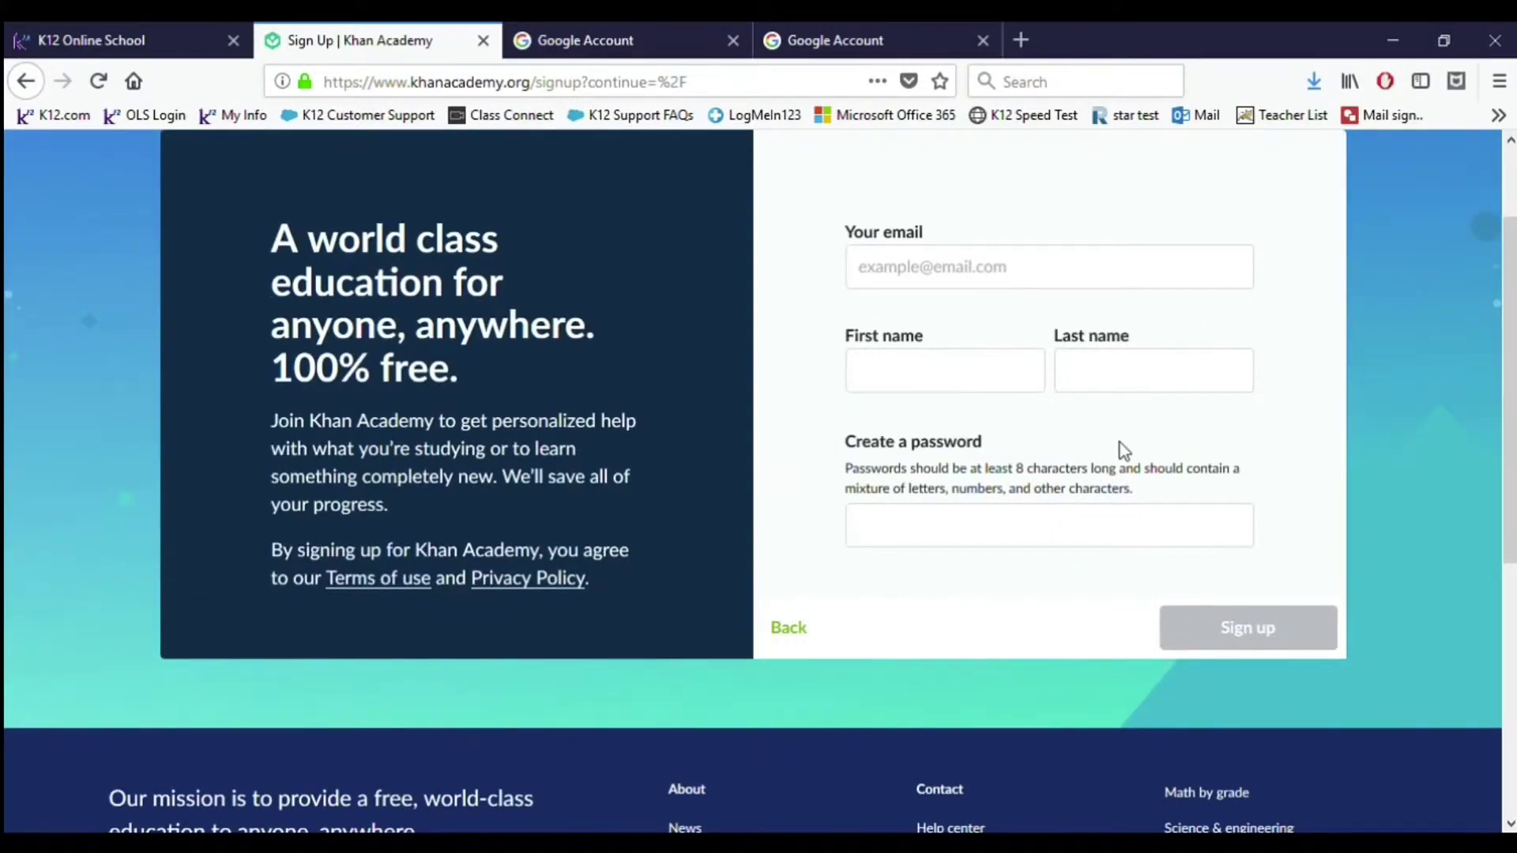
pyautogui.click(1029, 281)
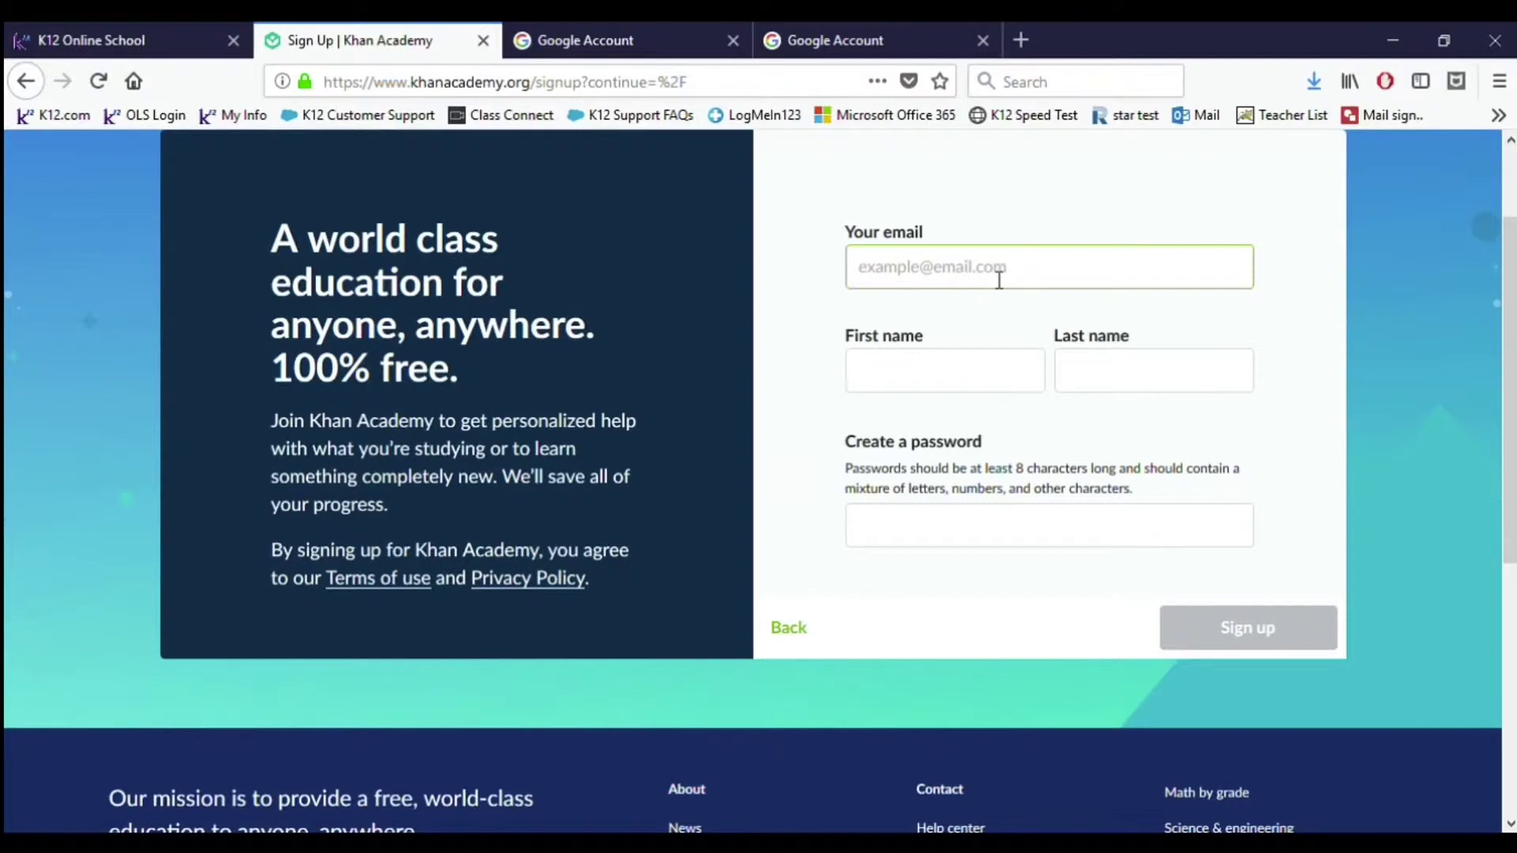
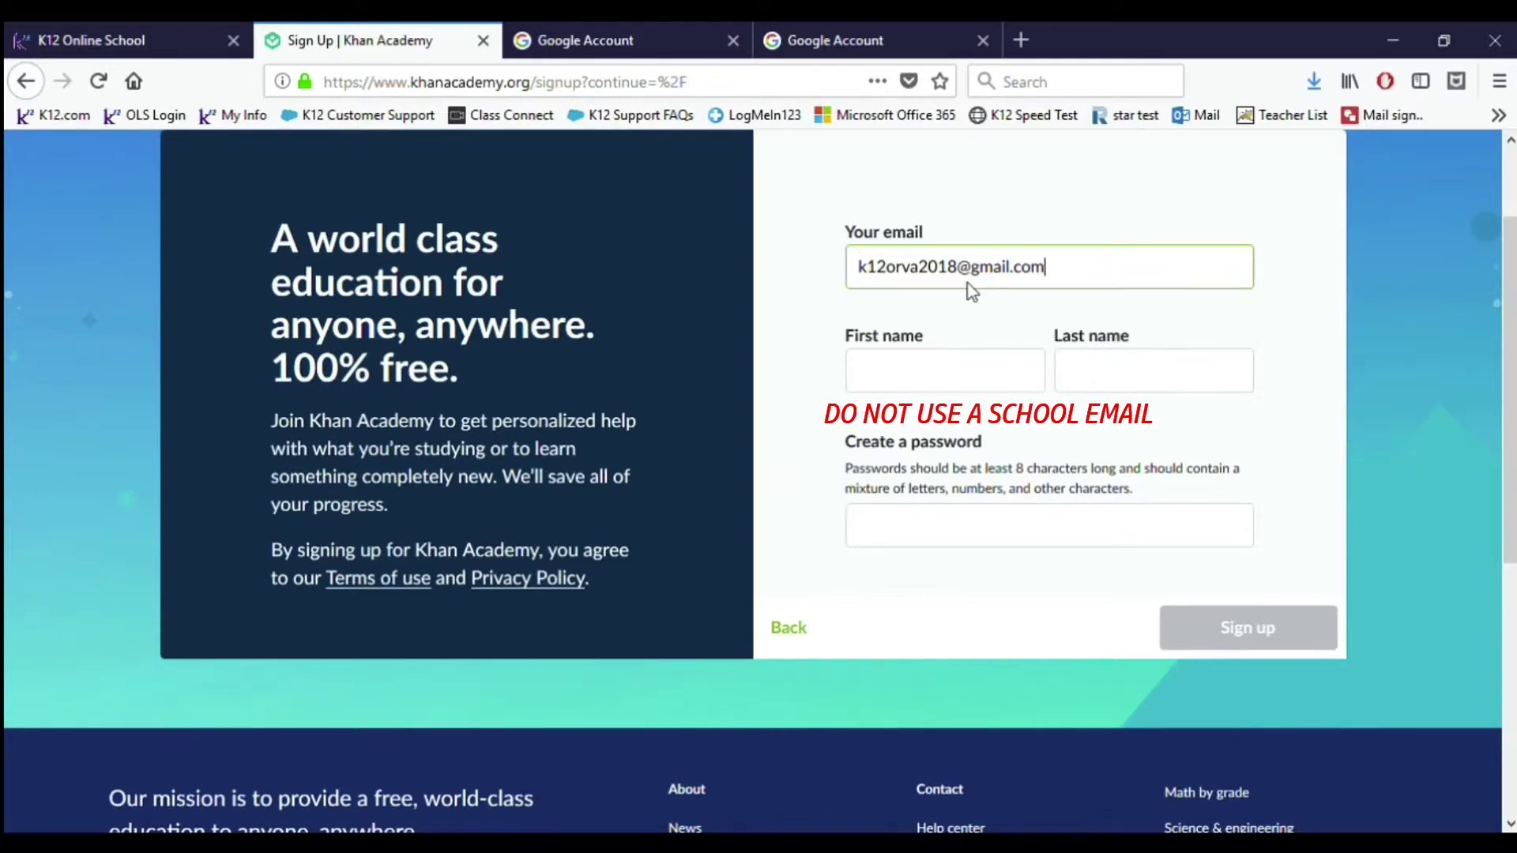
pyautogui.click(940, 378)
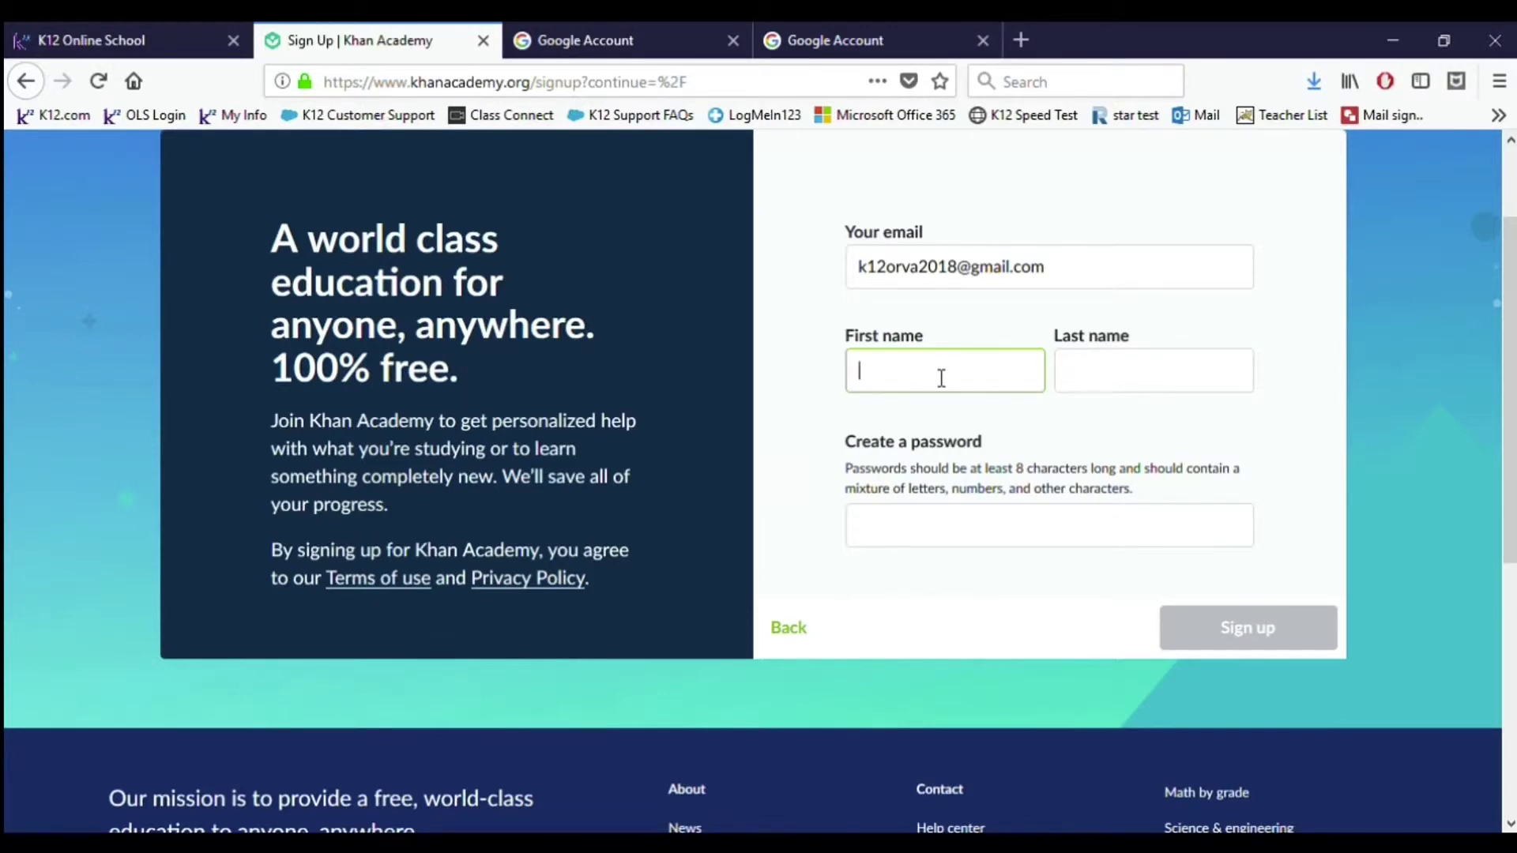
# Step: Enter the learner's first and last name and a 10-character password, then sign up
pyautogui.write('K12')
pyautogui.click(1170, 378)
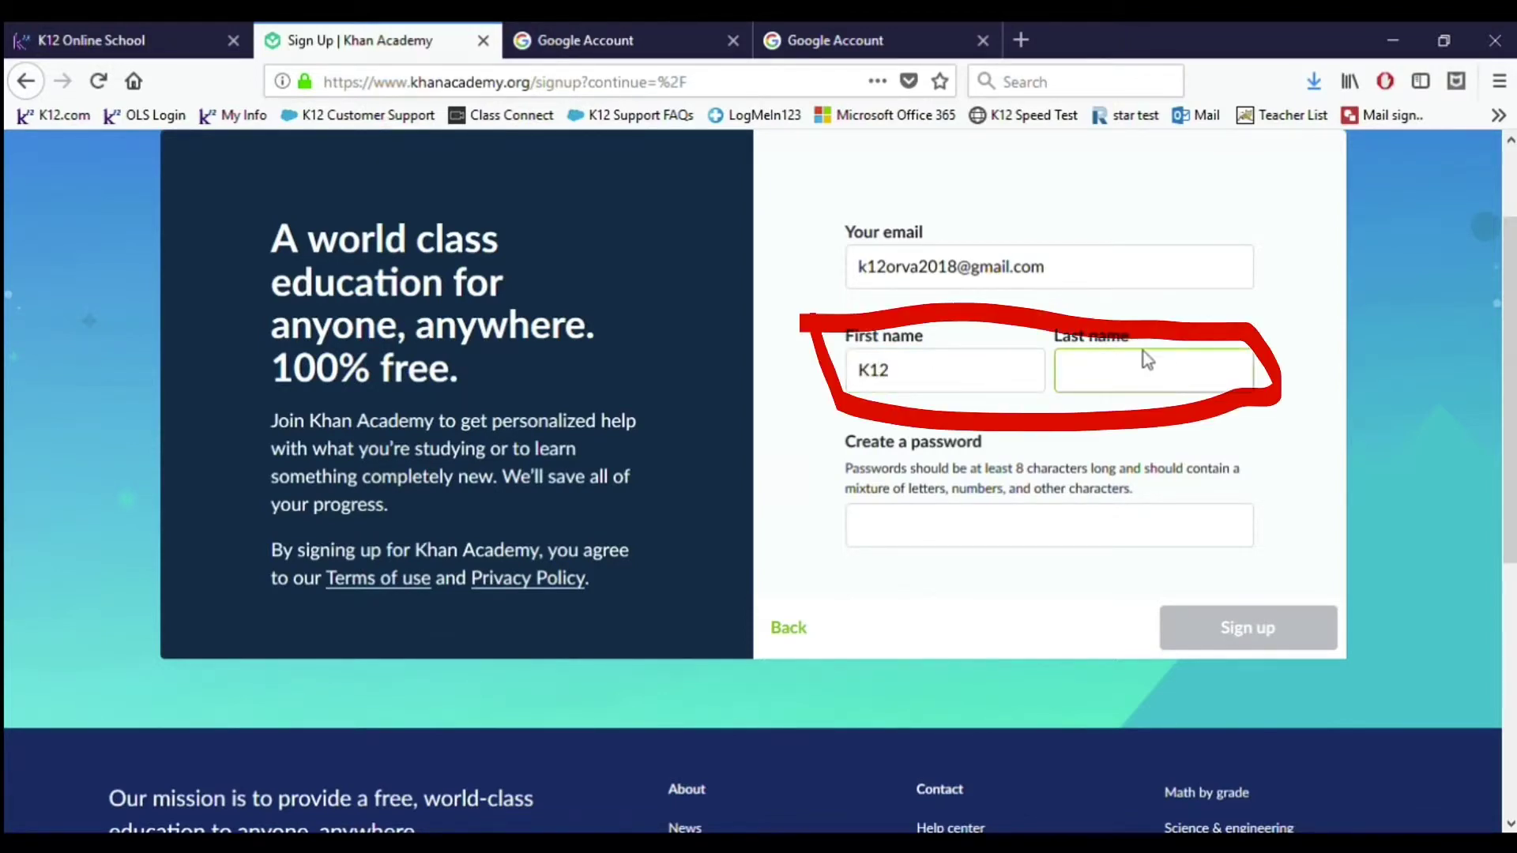
pyautogui.write('Orvae')
pyautogui.click(1135, 537)
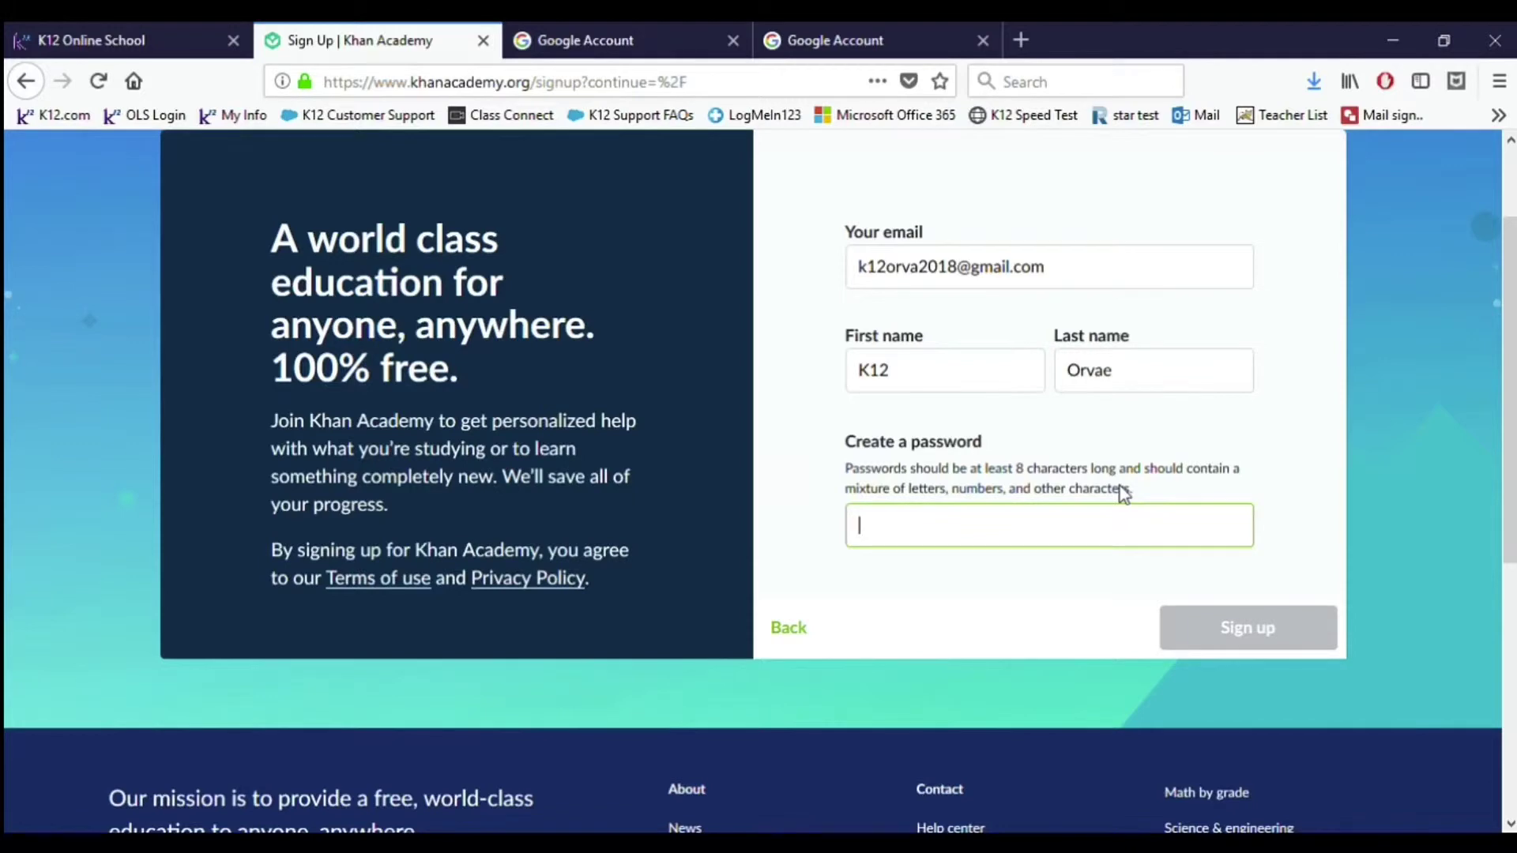
pyautogui.write('•••')
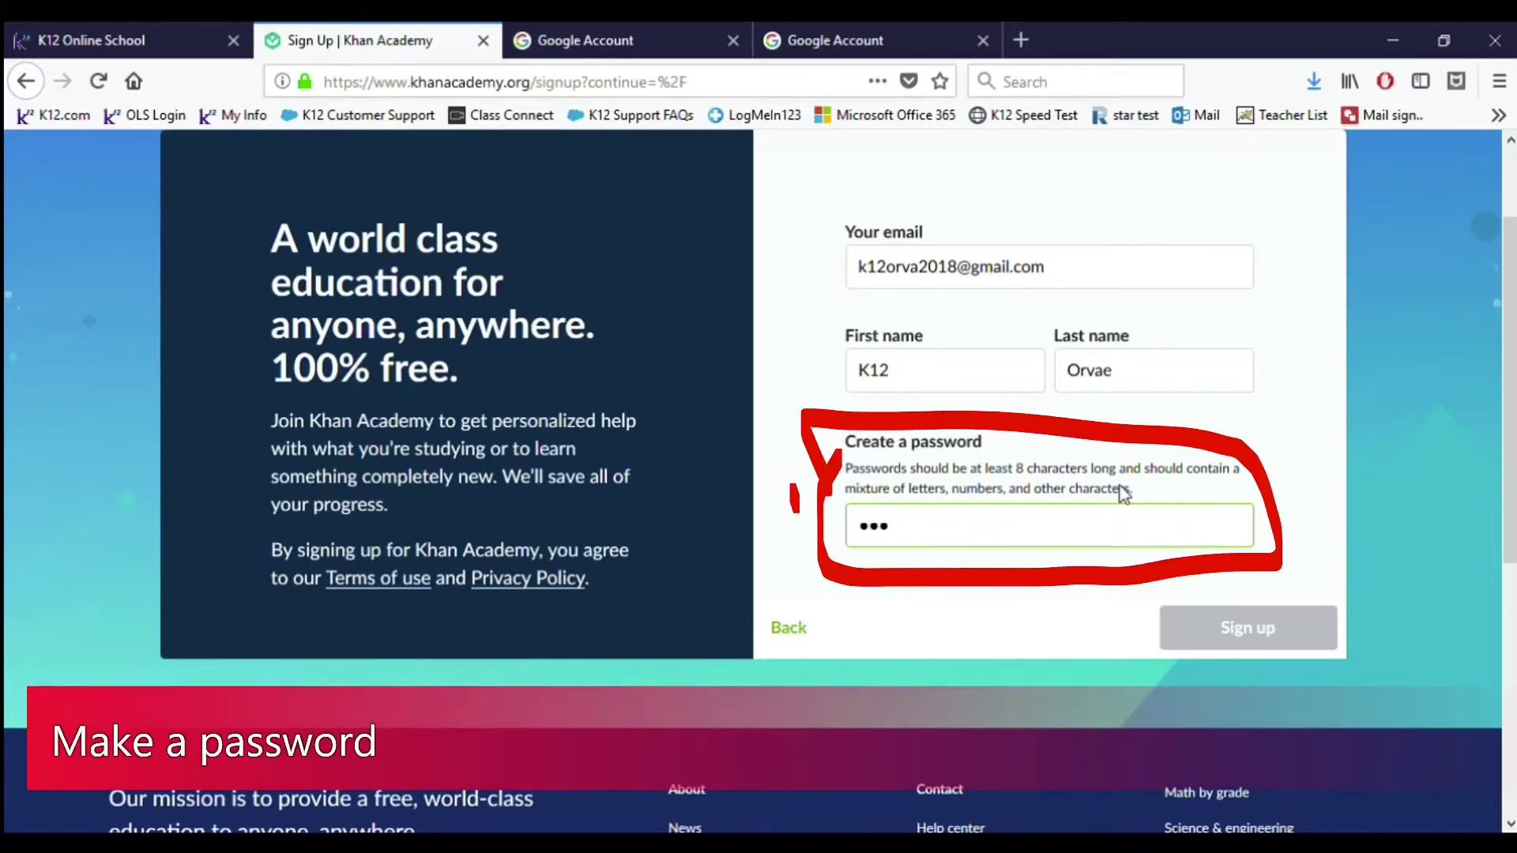
pyautogui.write('•••••••')
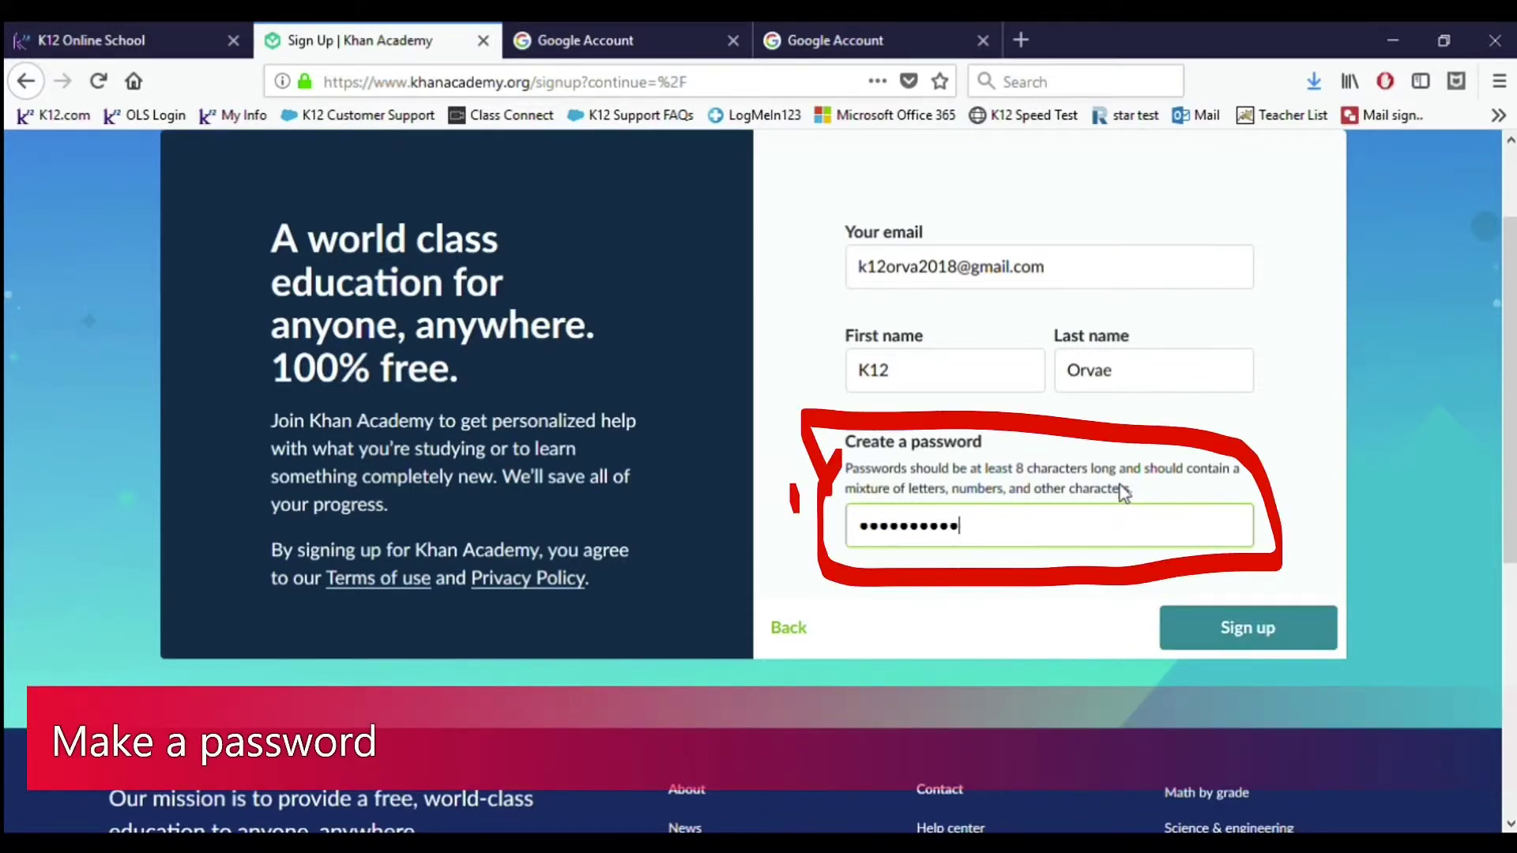
pyautogui.click(1301, 646)
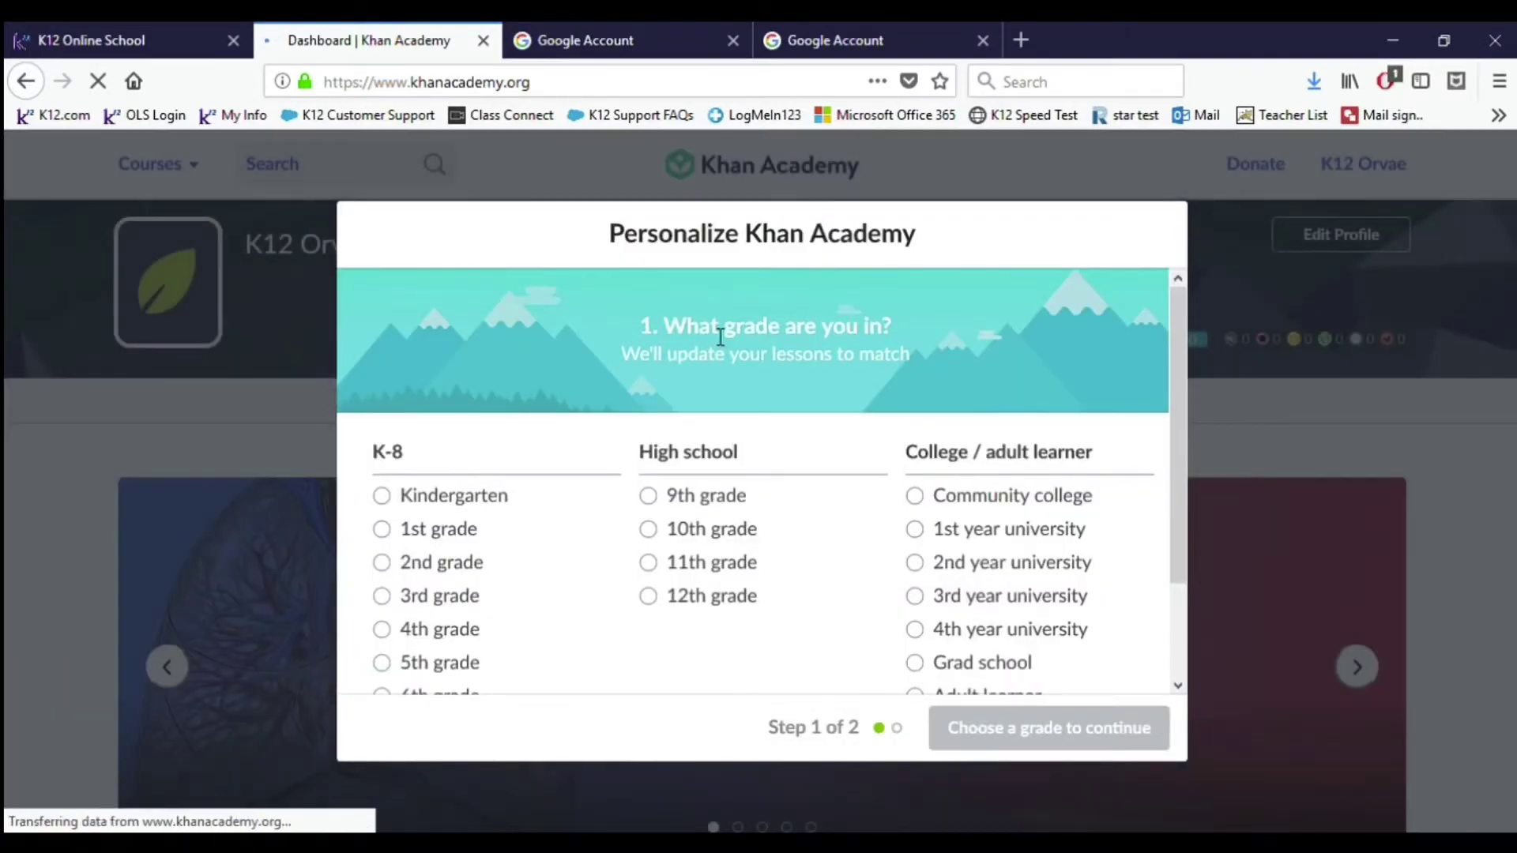
# Step: Select 8th grade in the grade list and continue to course selection
pyautogui.scroll(-3, 861, 323)
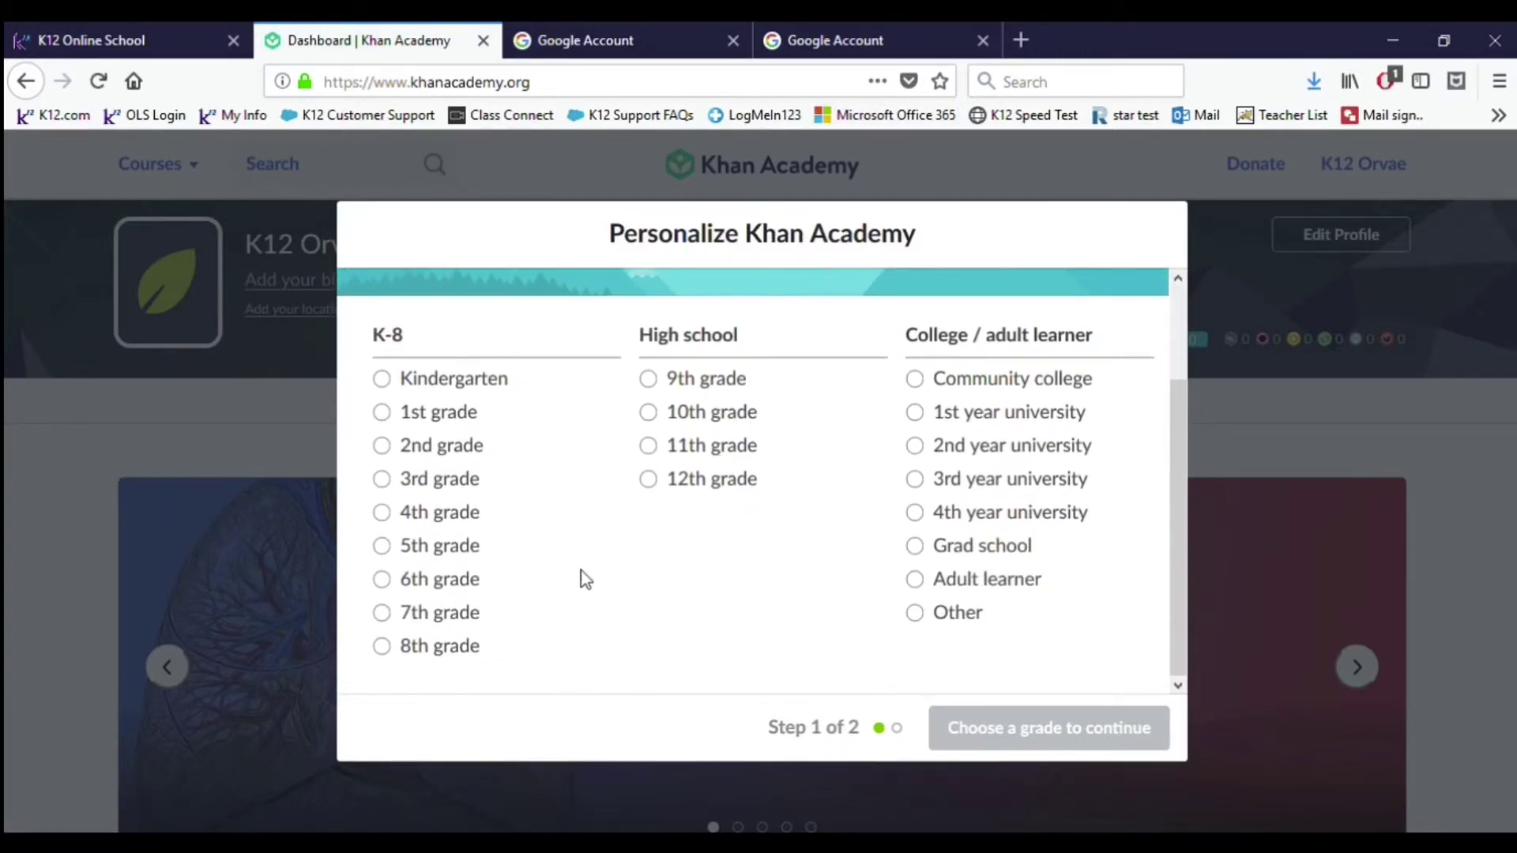
pyautogui.click(383, 649)
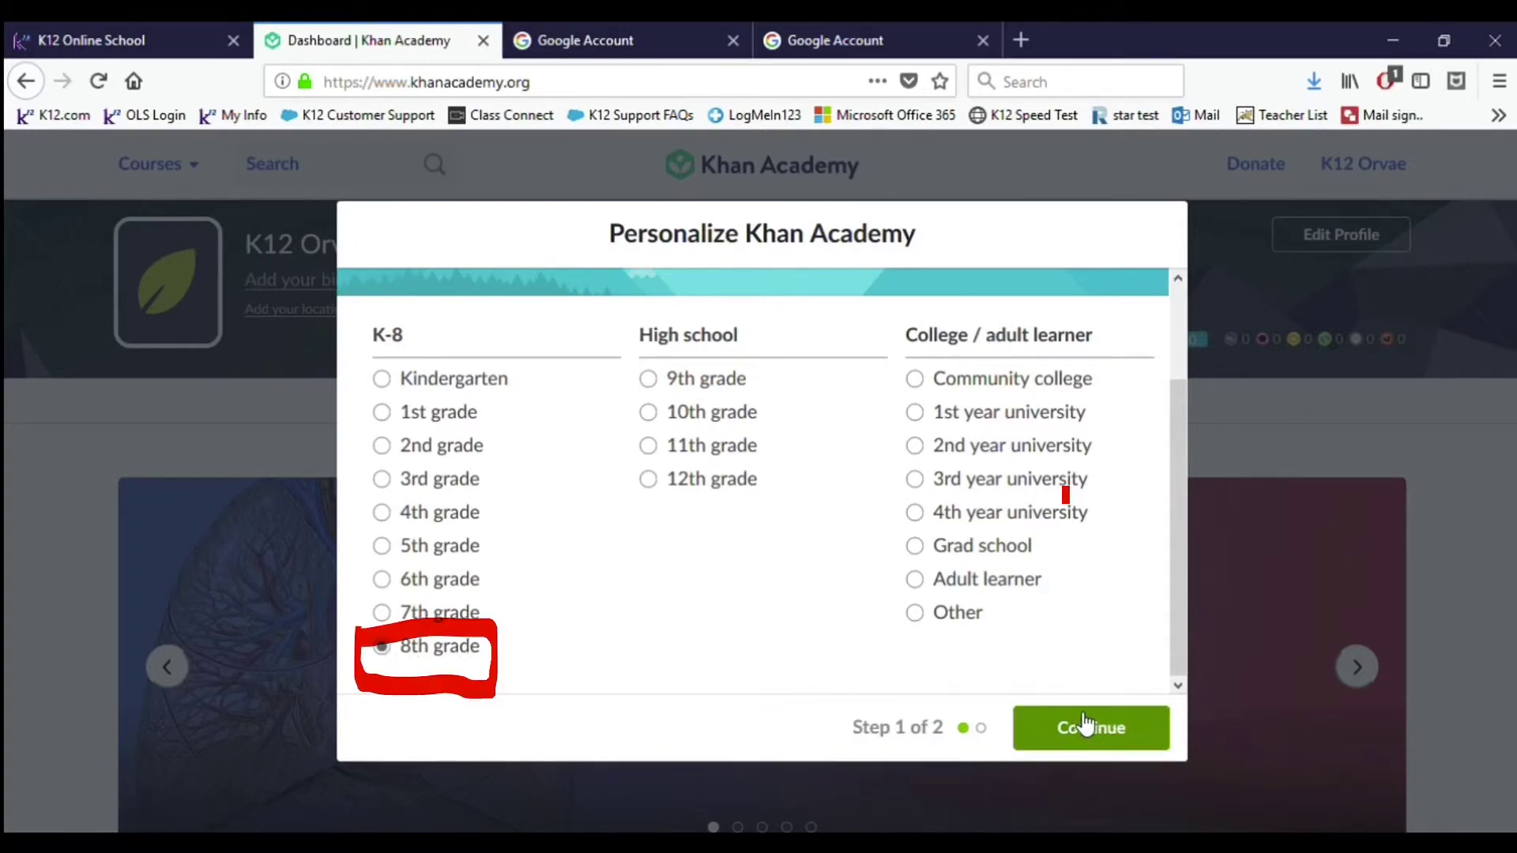
pyautogui.click(1086, 722)
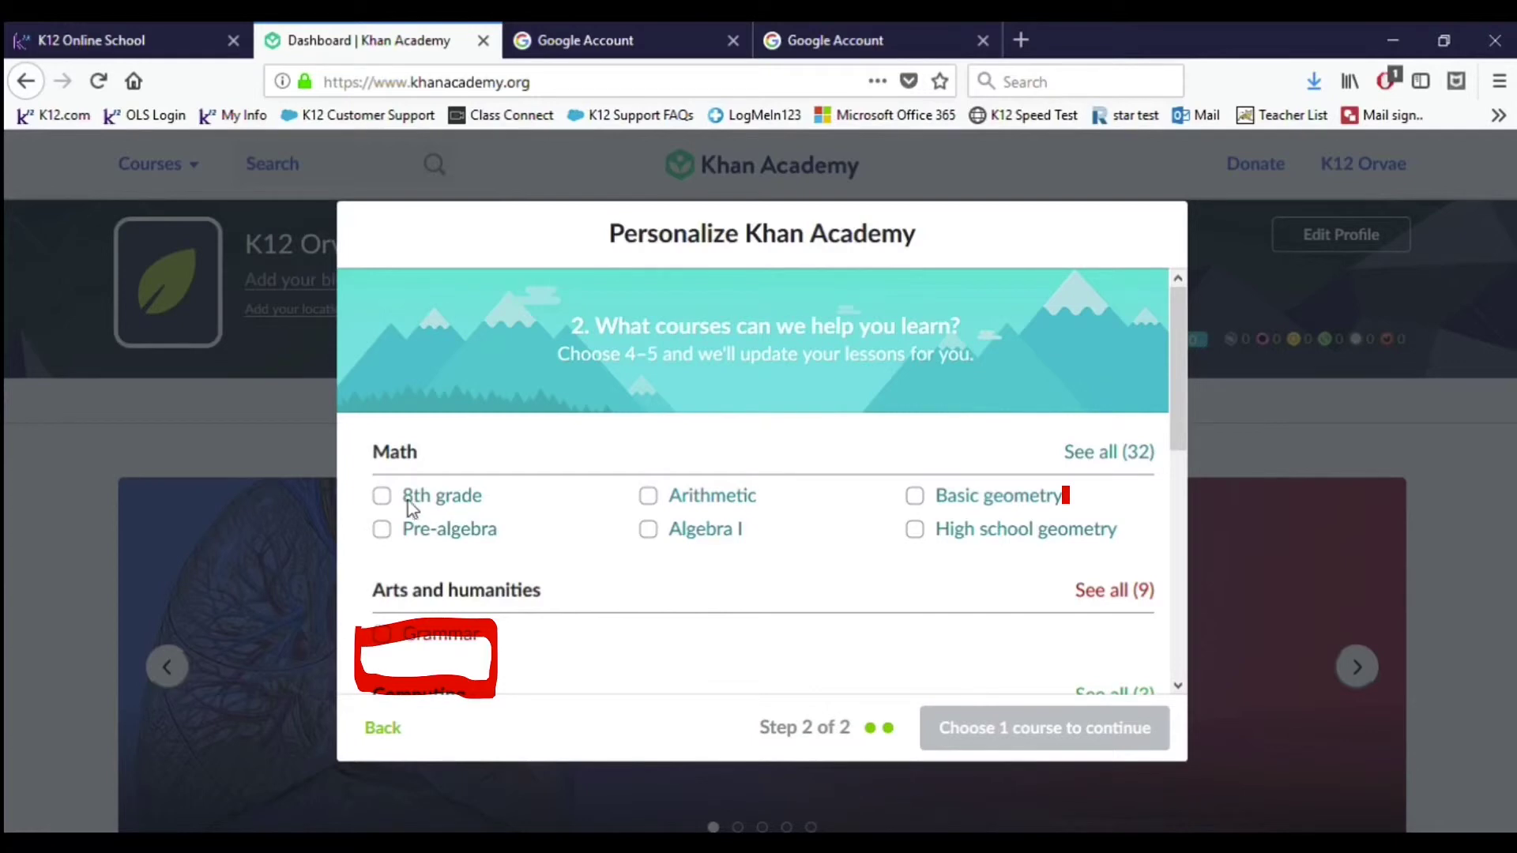
# Step: Check the 8th grade Math course and continue with 1 course
pyautogui.click(387, 499)
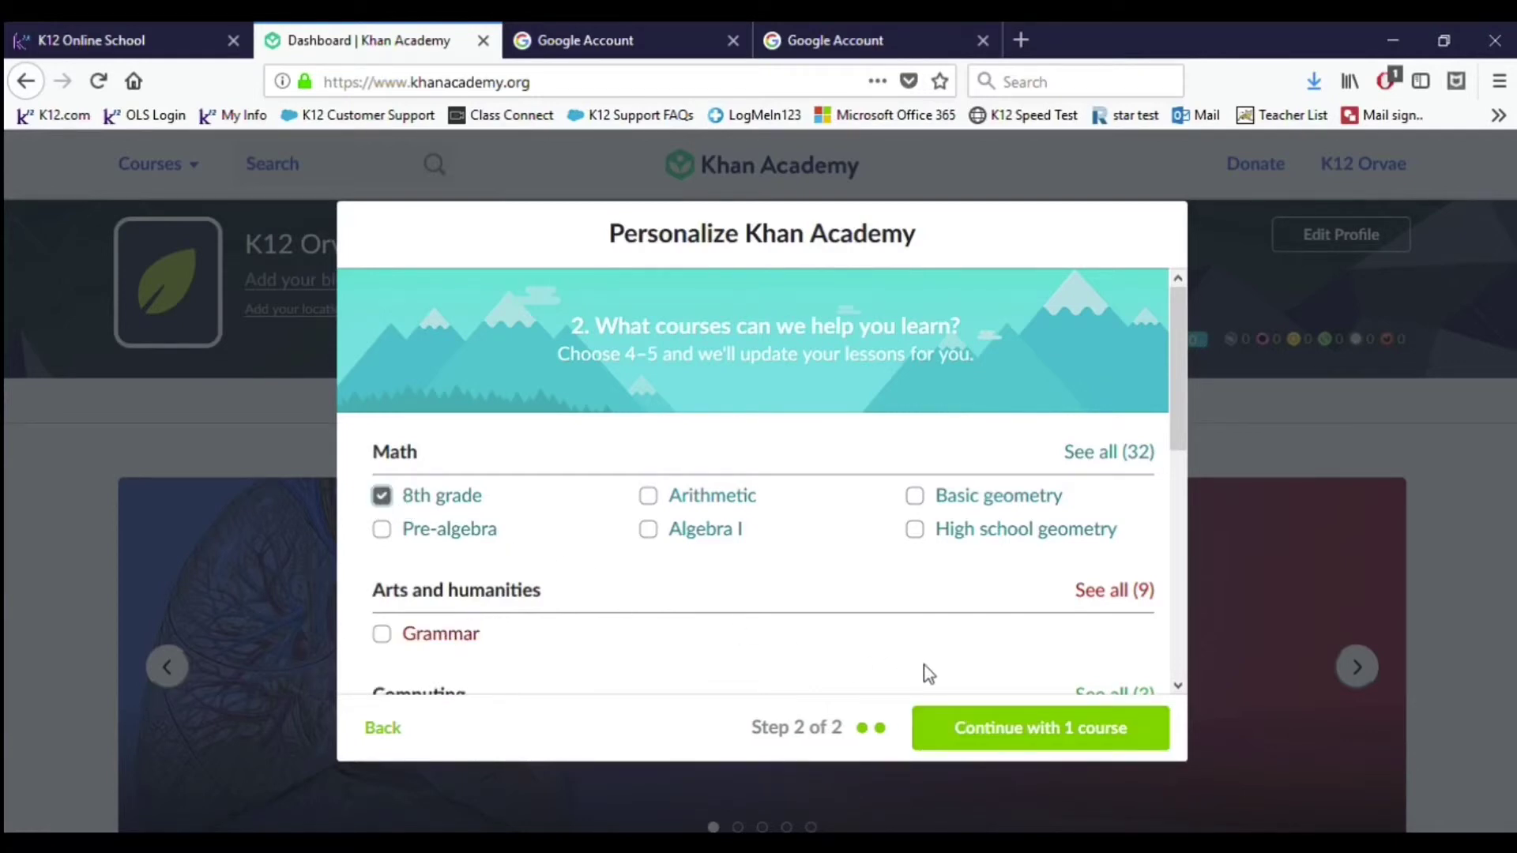
pyautogui.click(1032, 733)
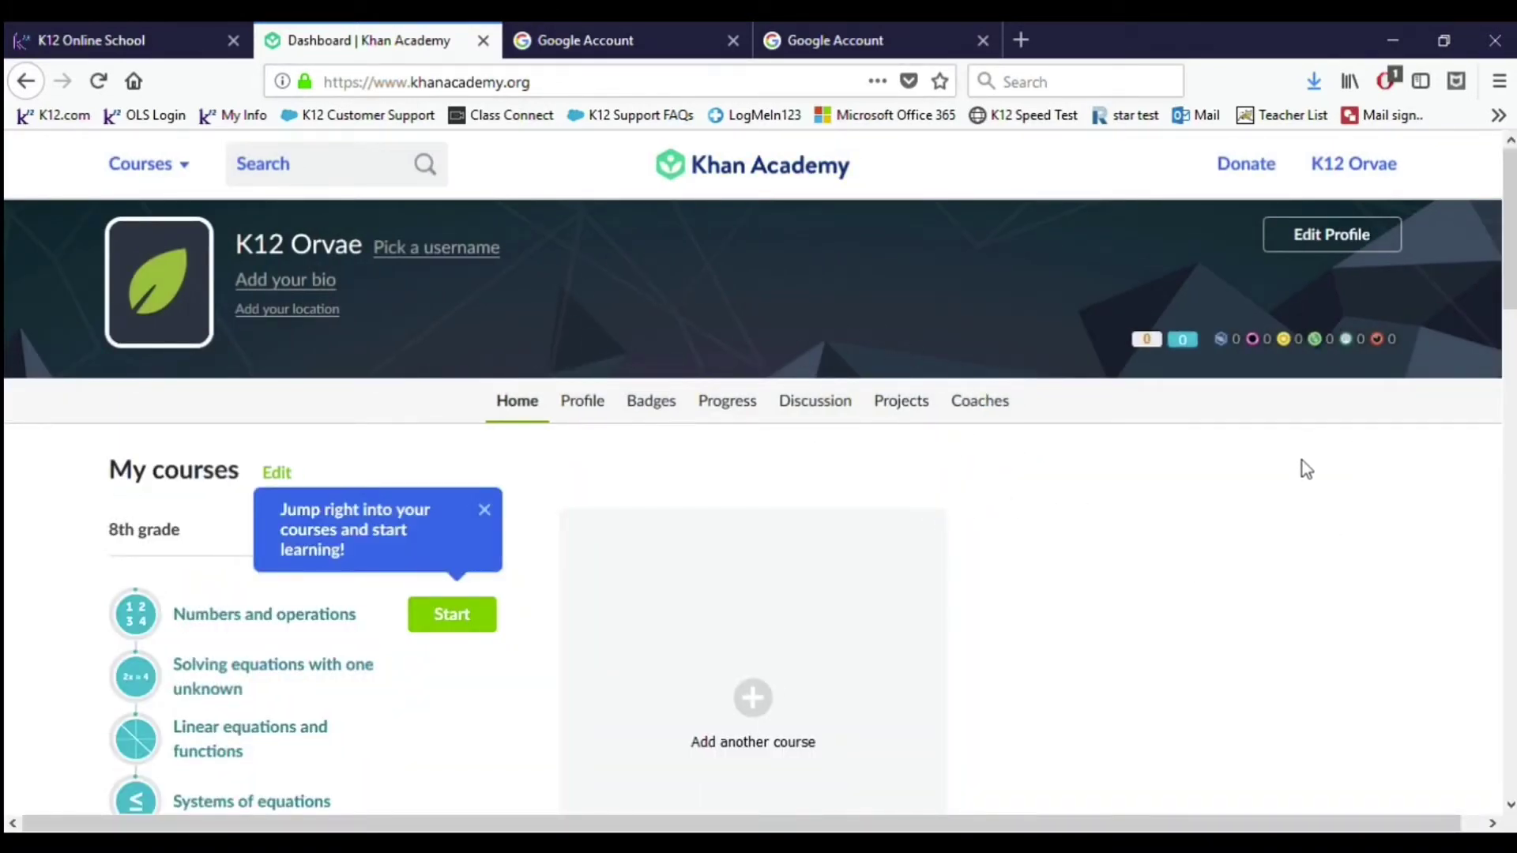
# Step: Look over the new dashboard, then go to the Coaches tab in the profile navigation
pyautogui.scroll(-4, 909, 534)
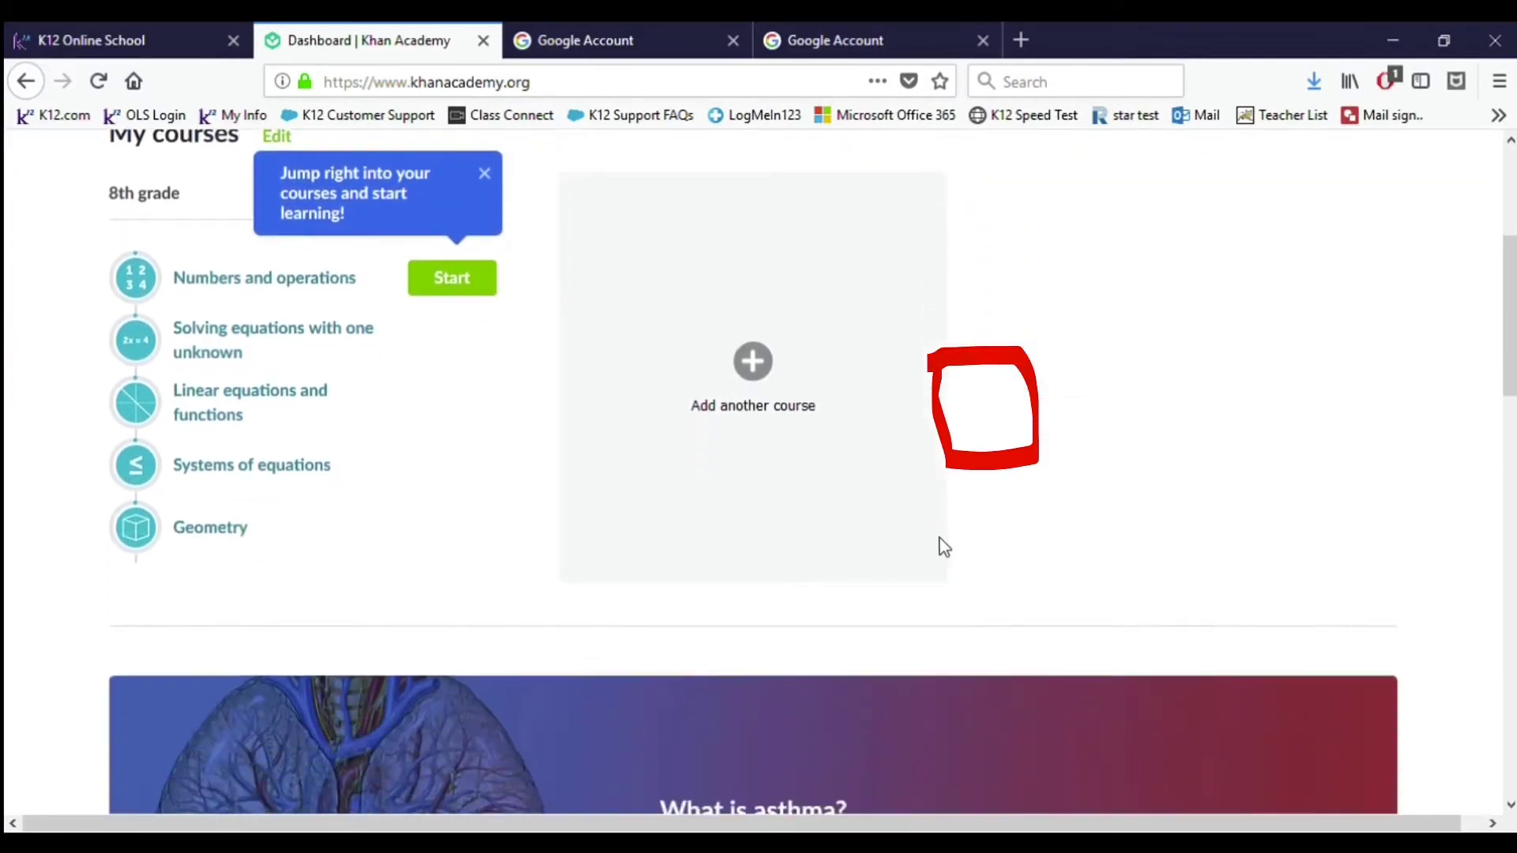
pyautogui.scroll(4, 941, 542)
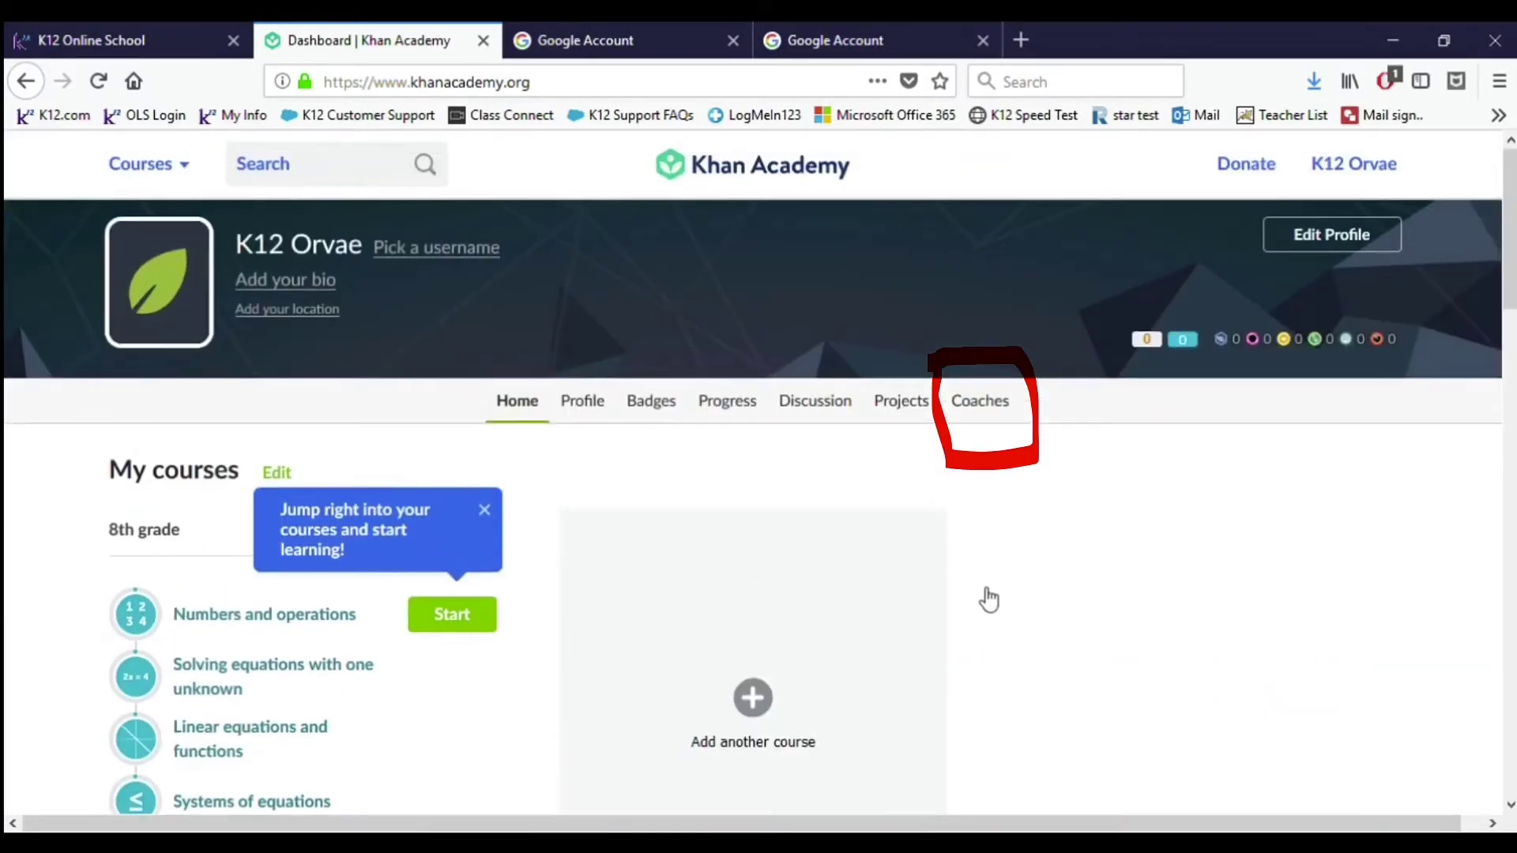
pyautogui.click(988, 419)
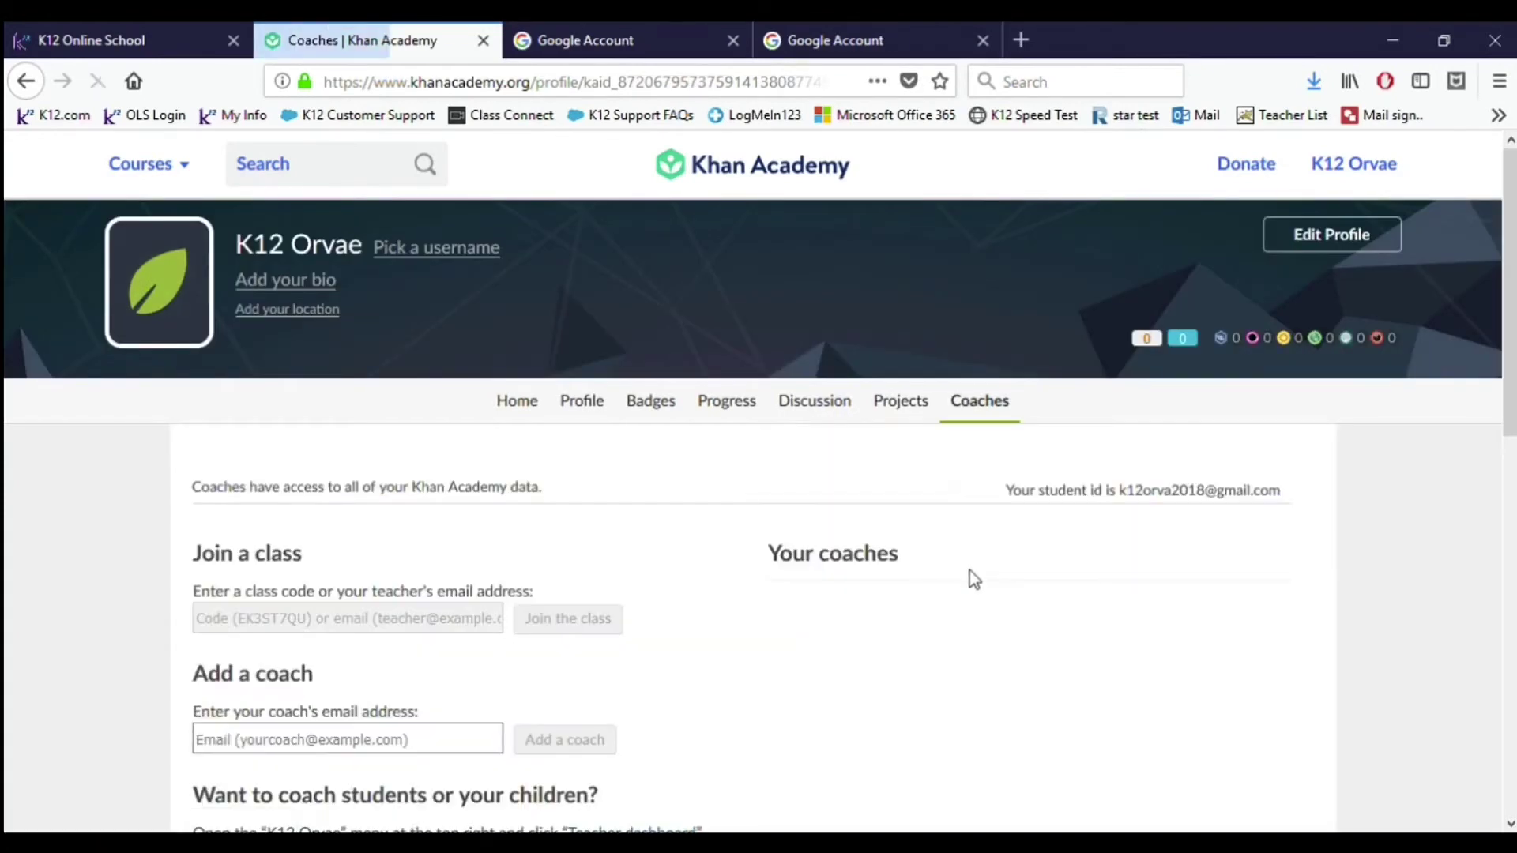
pyautogui.scroll(-5, 969, 591)
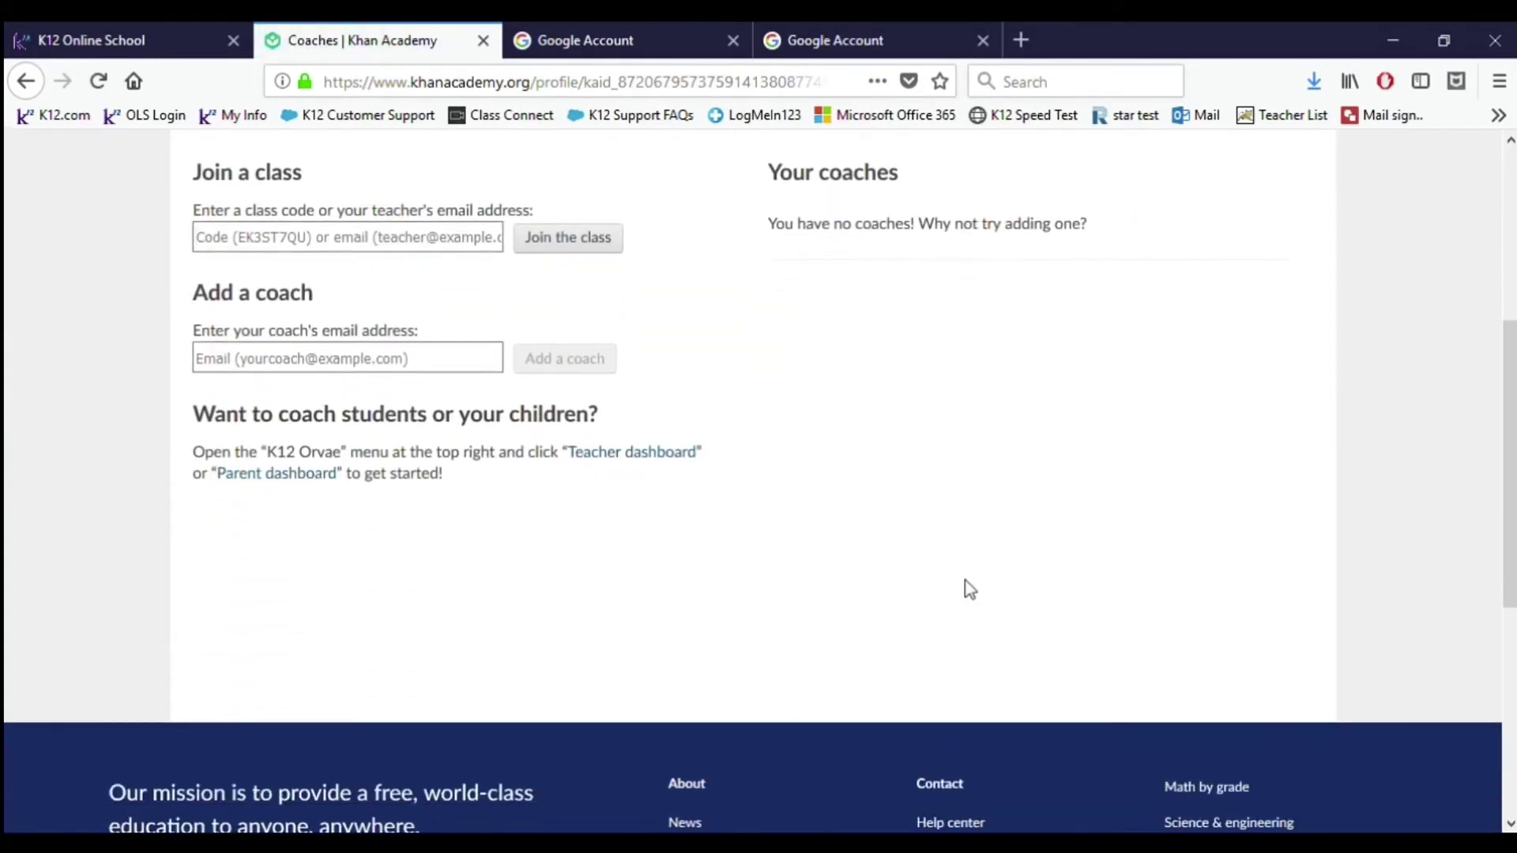
pyautogui.scroll(3, 970, 587)
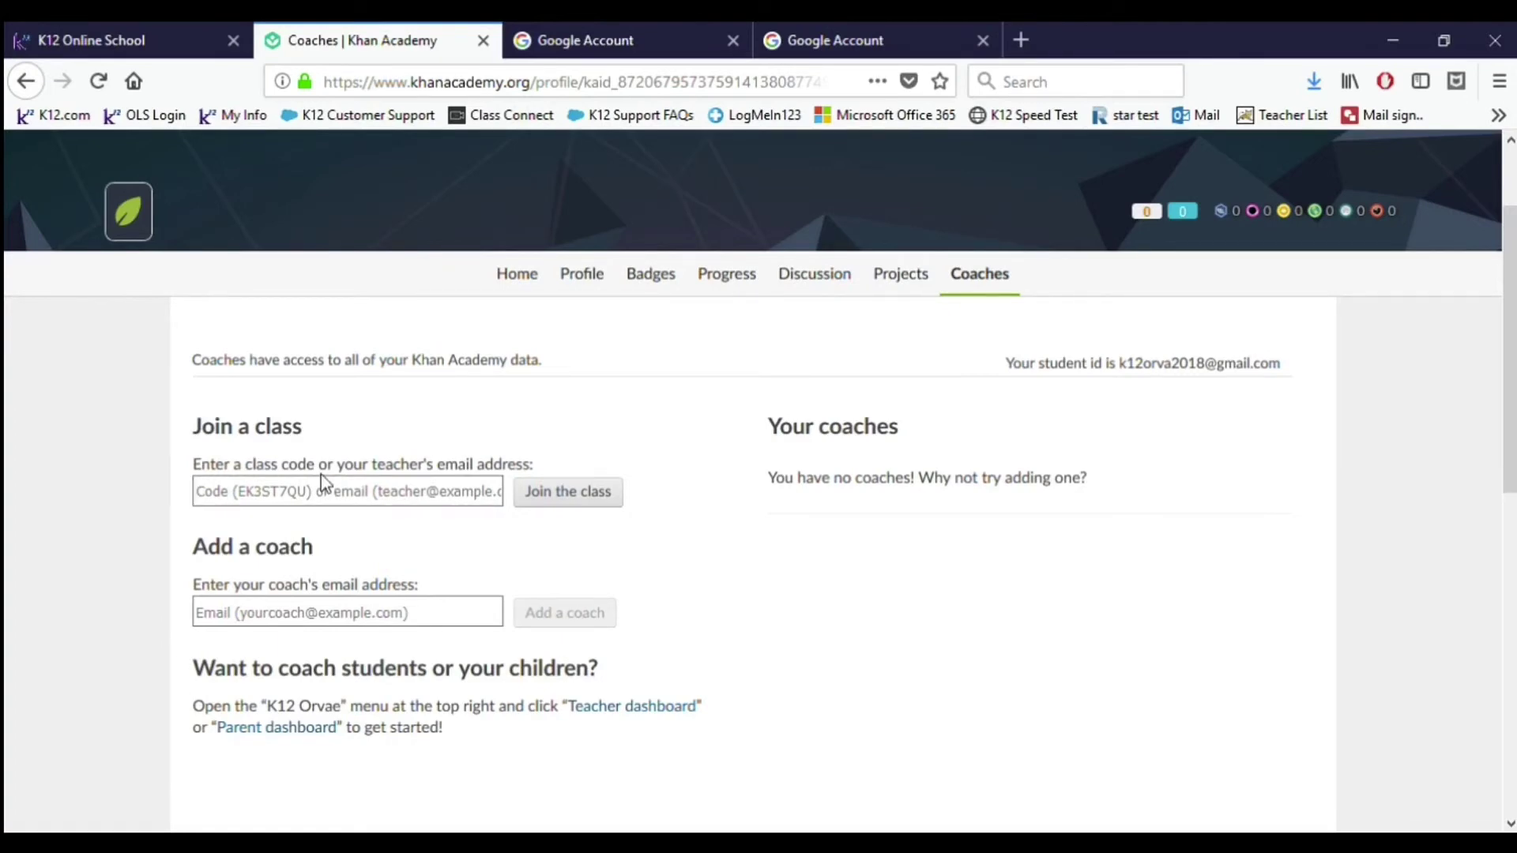
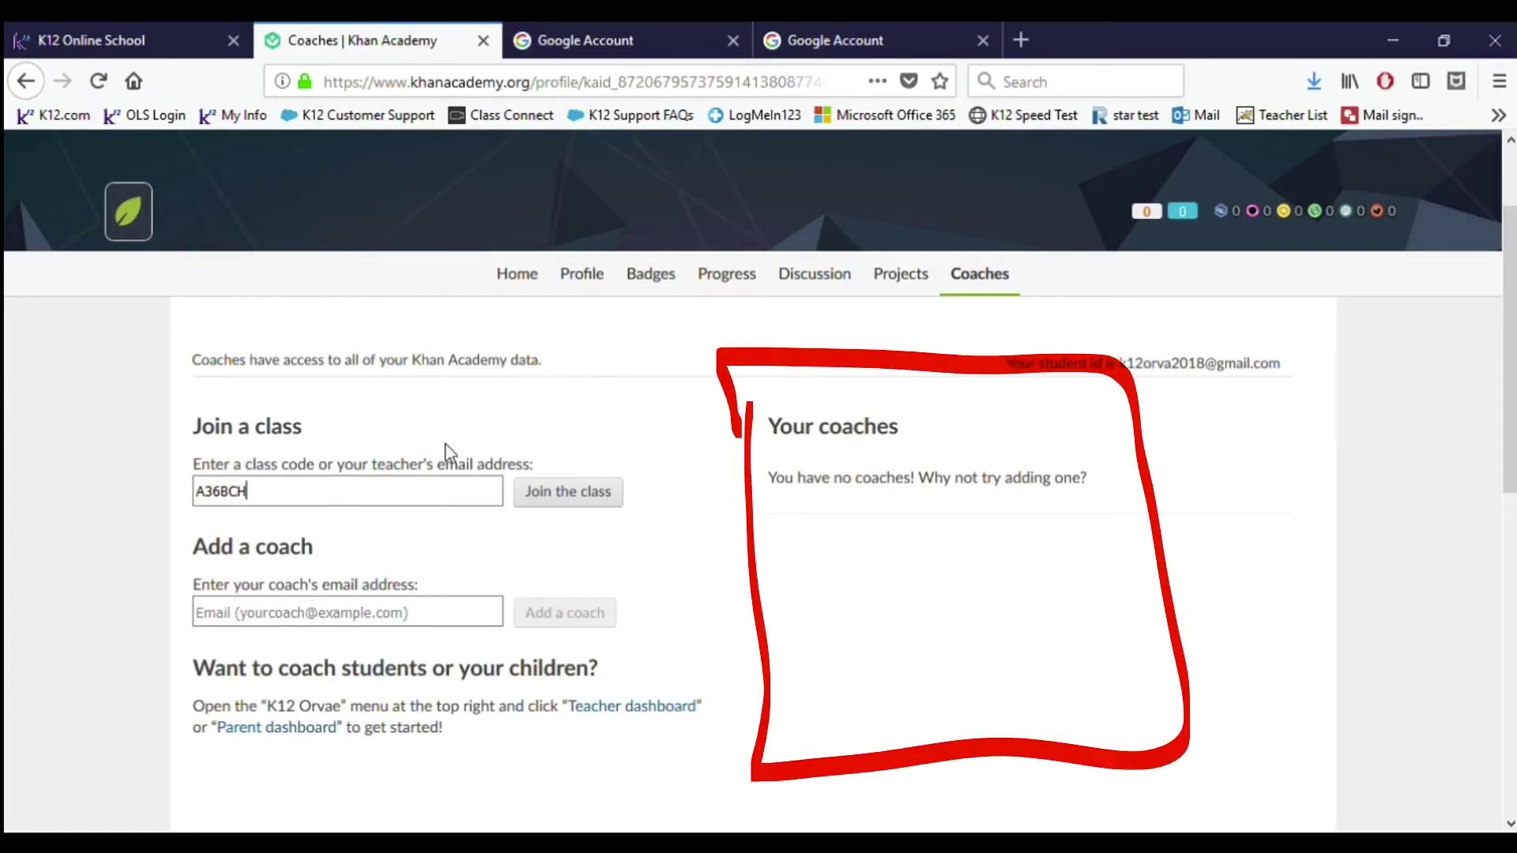
pyautogui.click(564, 493)
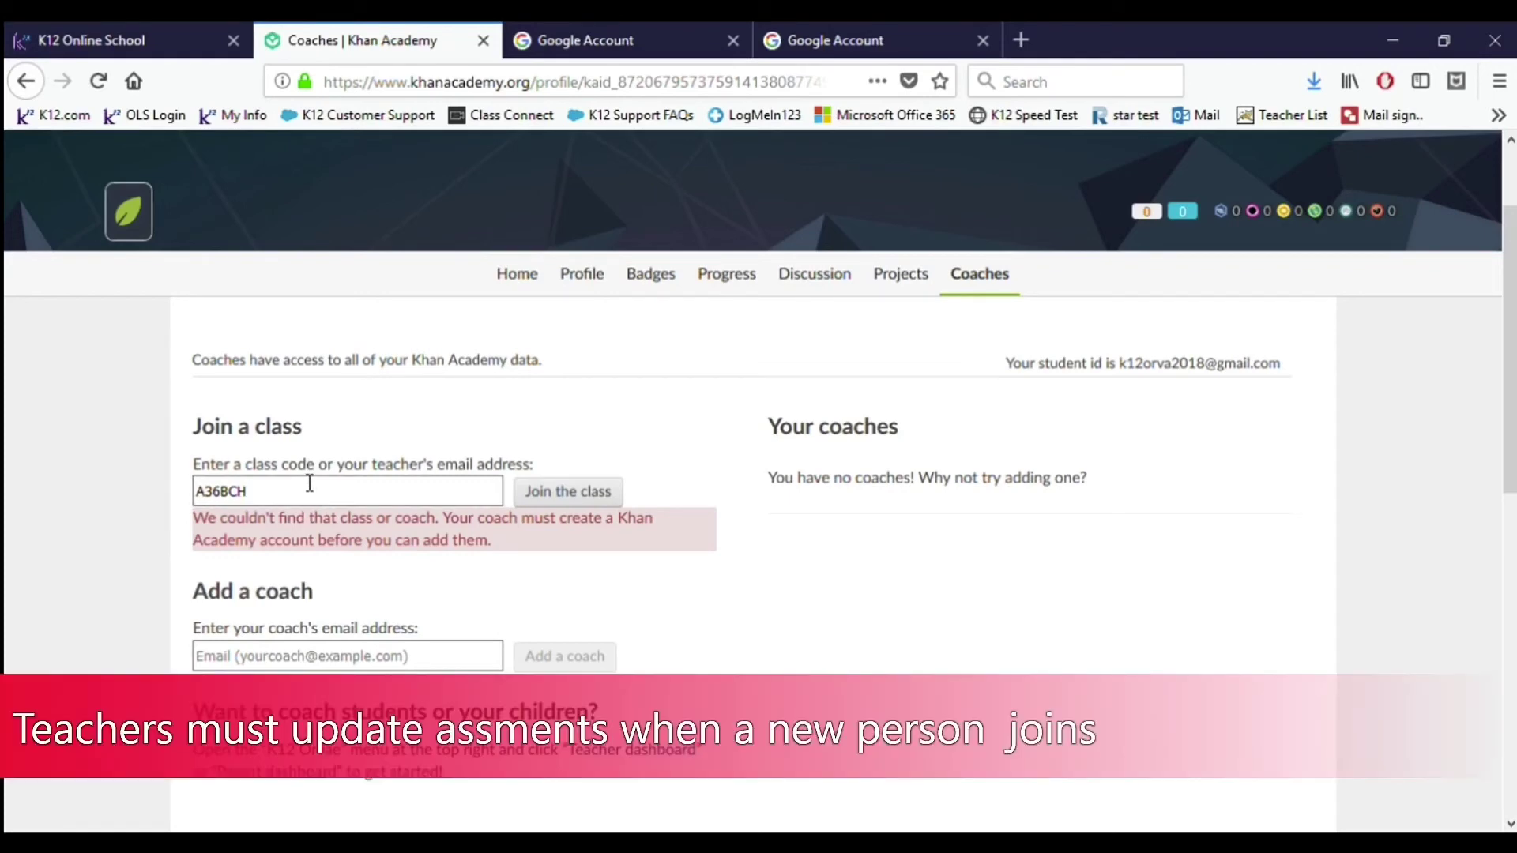
pyautogui.press('BackSpace')
pyautogui.press('BackSpace')
pyautogui.press('BackSpace')
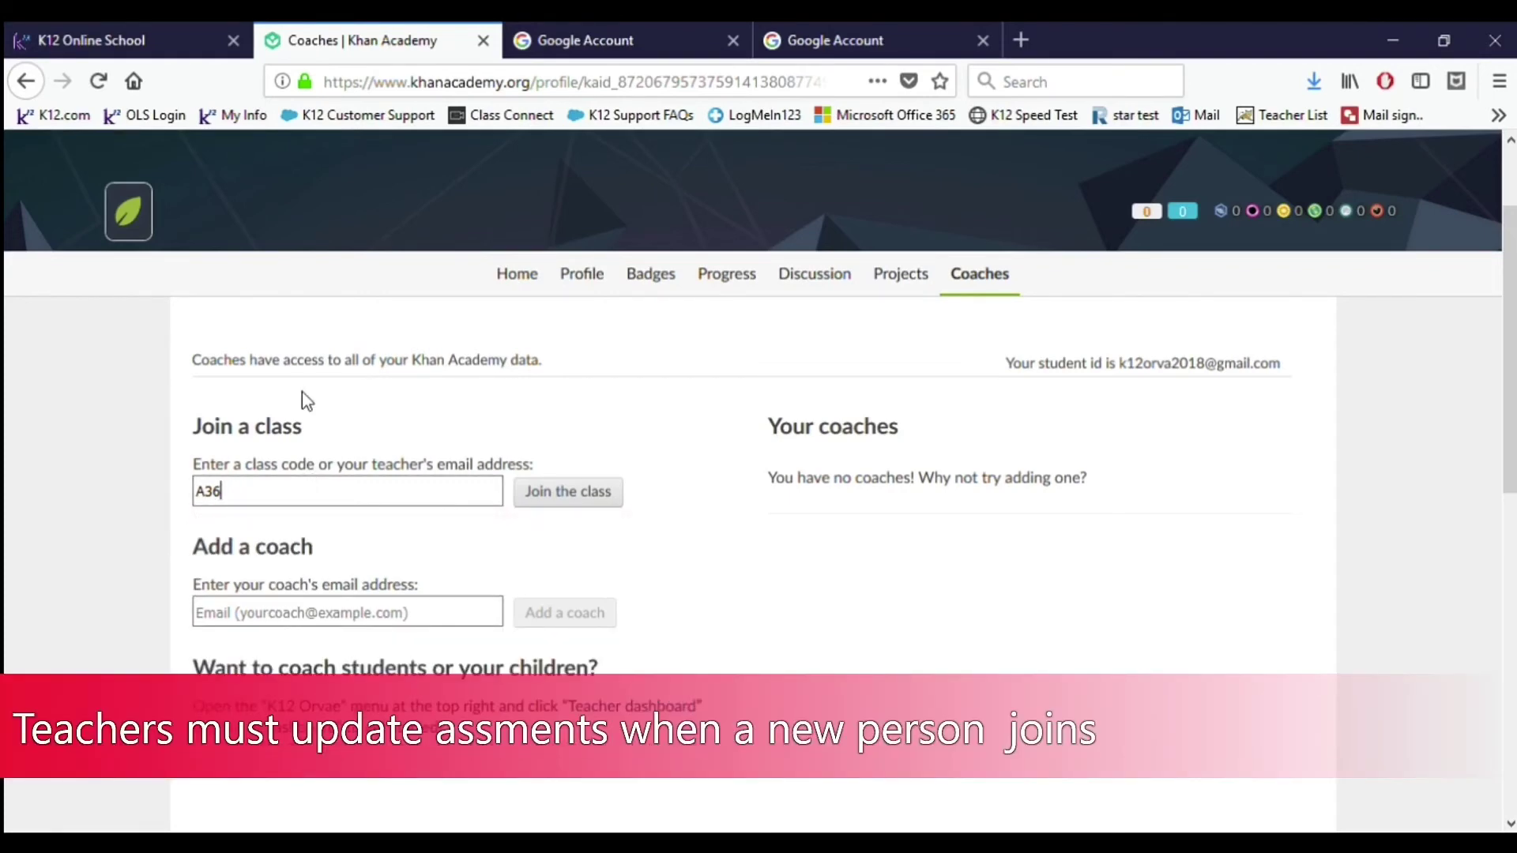
pyautogui.press('BackSpace')
pyautogui.press('BackSpace')
pyautogui.press('BackSpace')
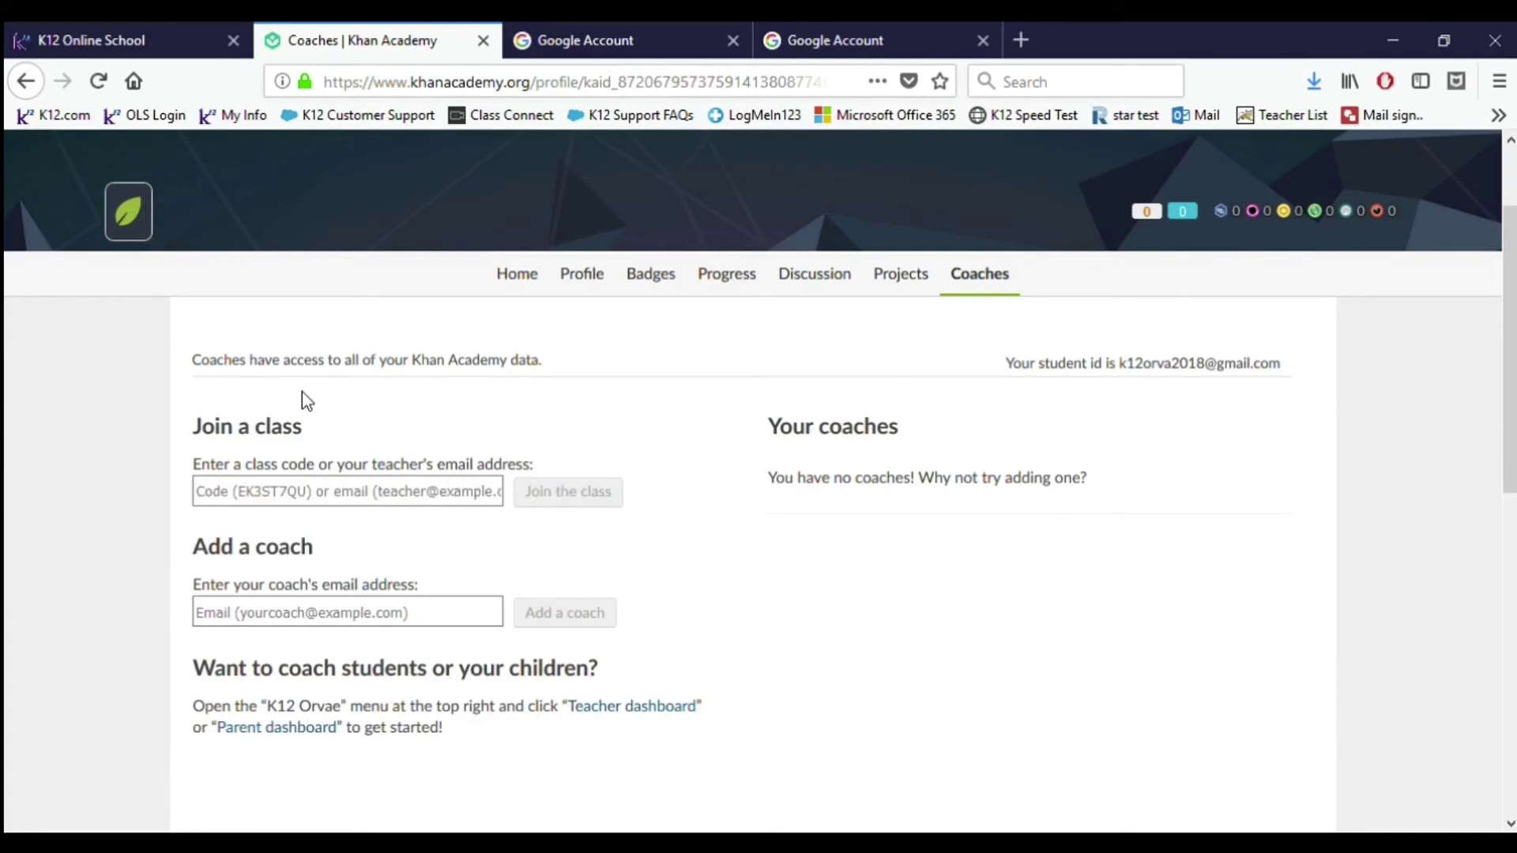